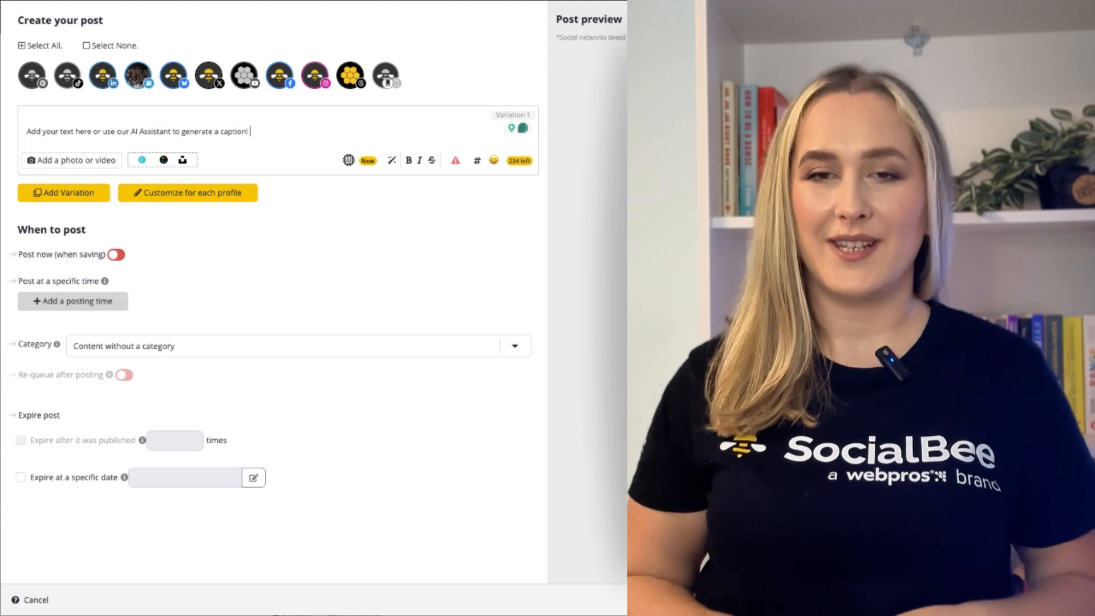
- Clear the post's placeholder text and open the AI generator for captions
key("super+a")
key("BackSpace")
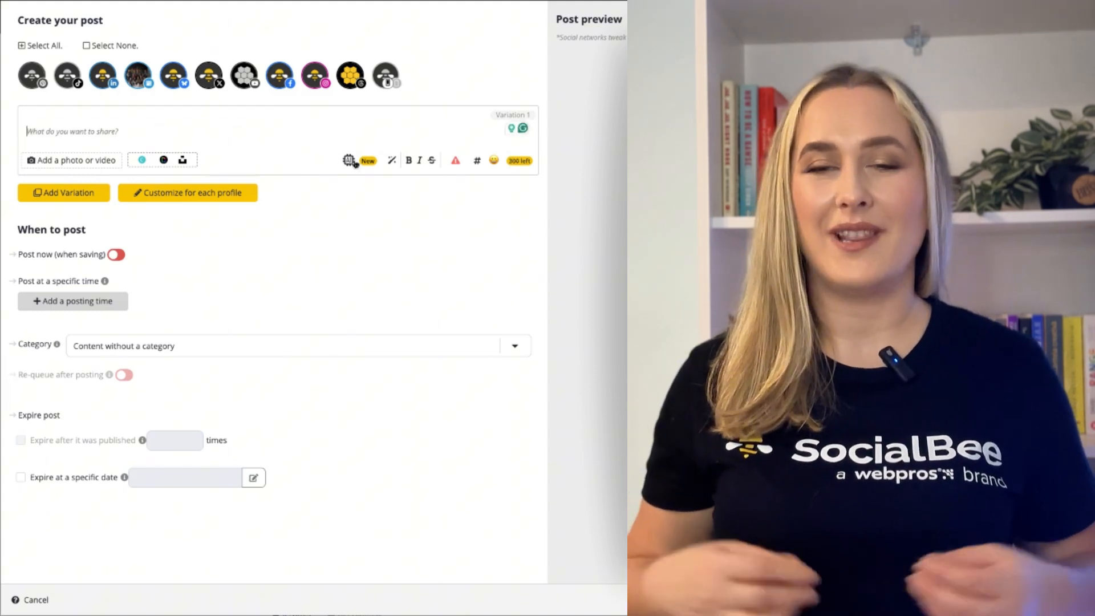
left_click(354, 163)
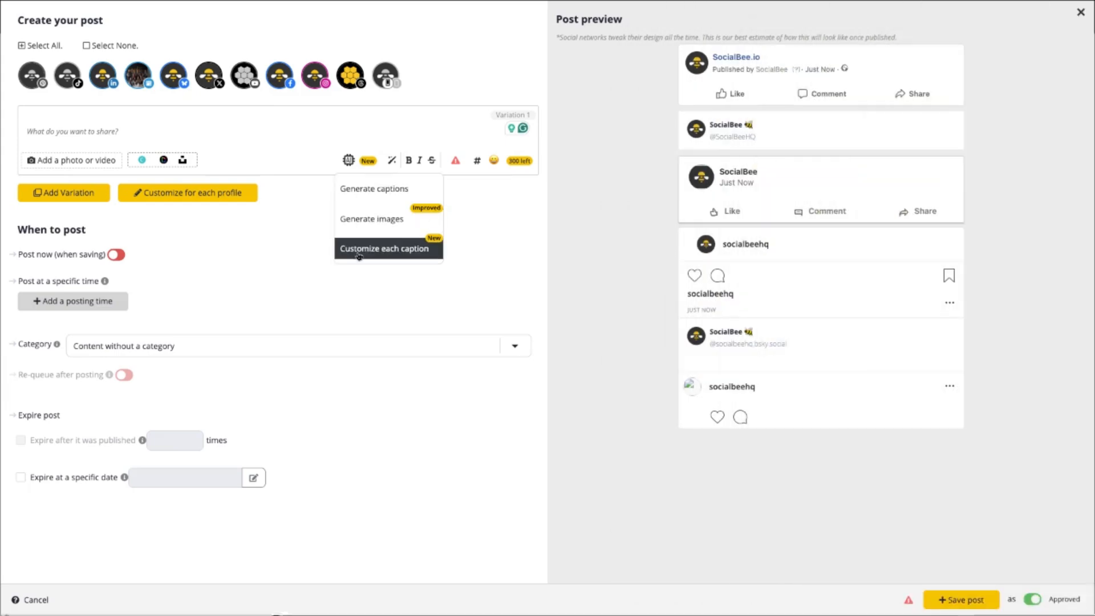
left_click(373, 189)
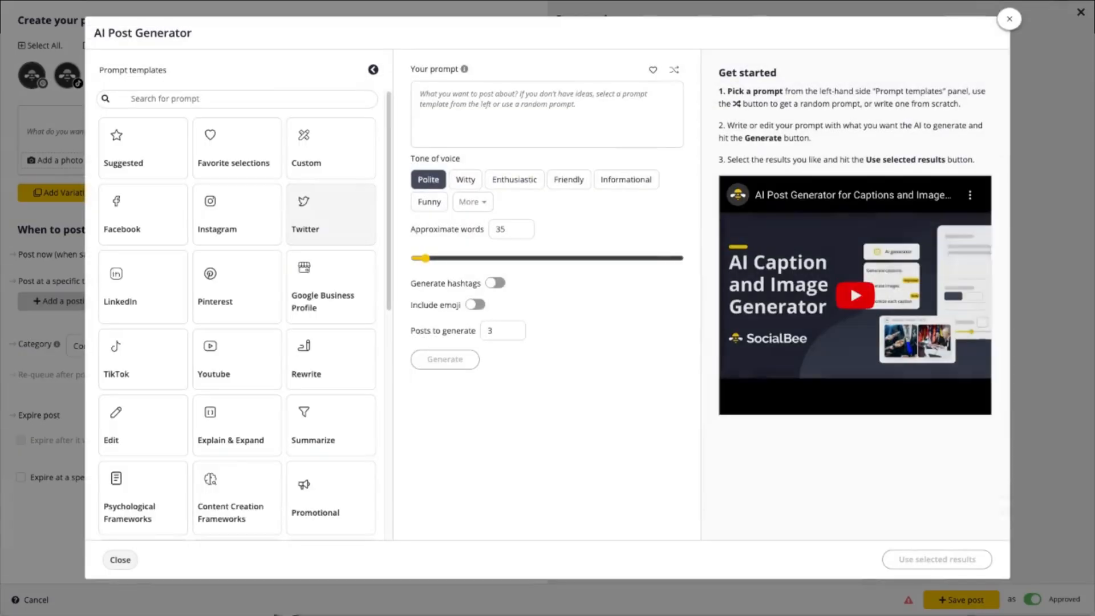
- Shuffle random template prompts to one on a balanced diet's benefits for overall health and fitness, and view the favorite prompts
left_click(673, 69)
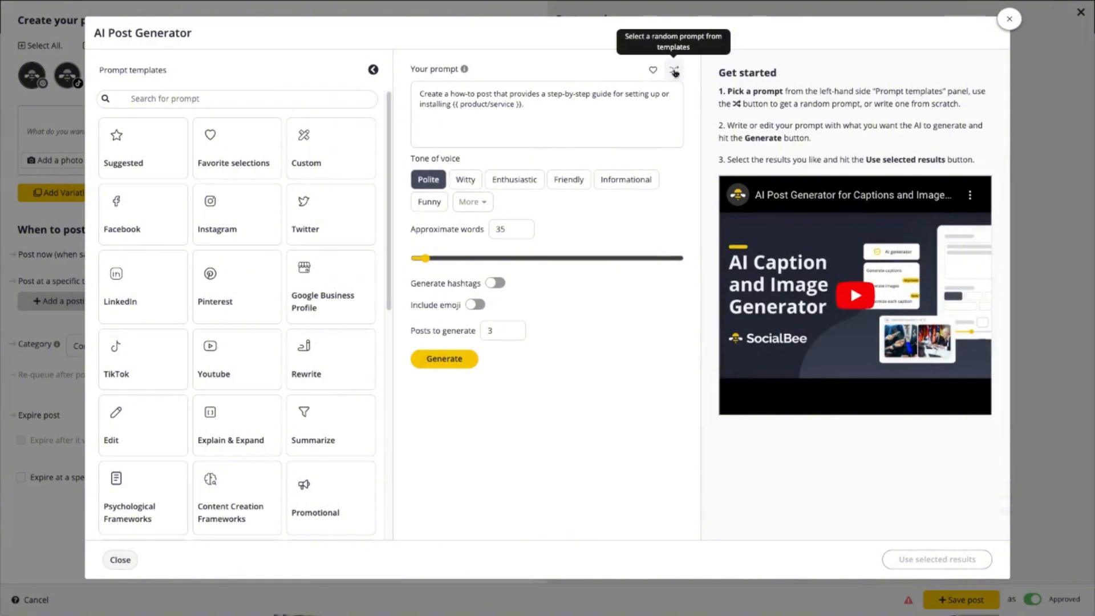
left_click(673, 70)
left_click(673, 70)
left_click(673, 70)
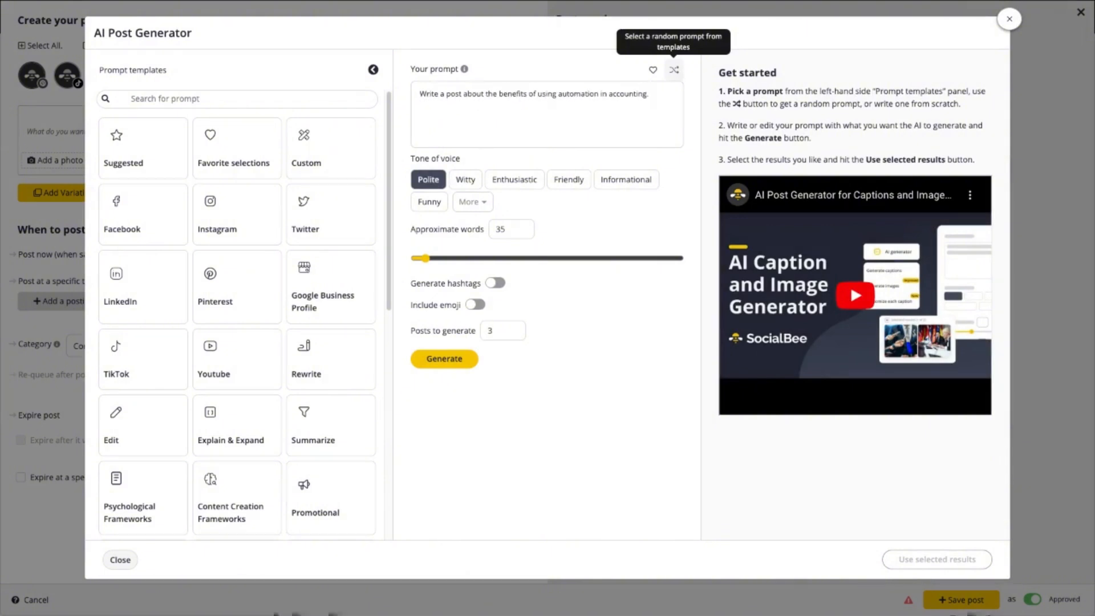
left_click(673, 69)
left_click(251, 143)
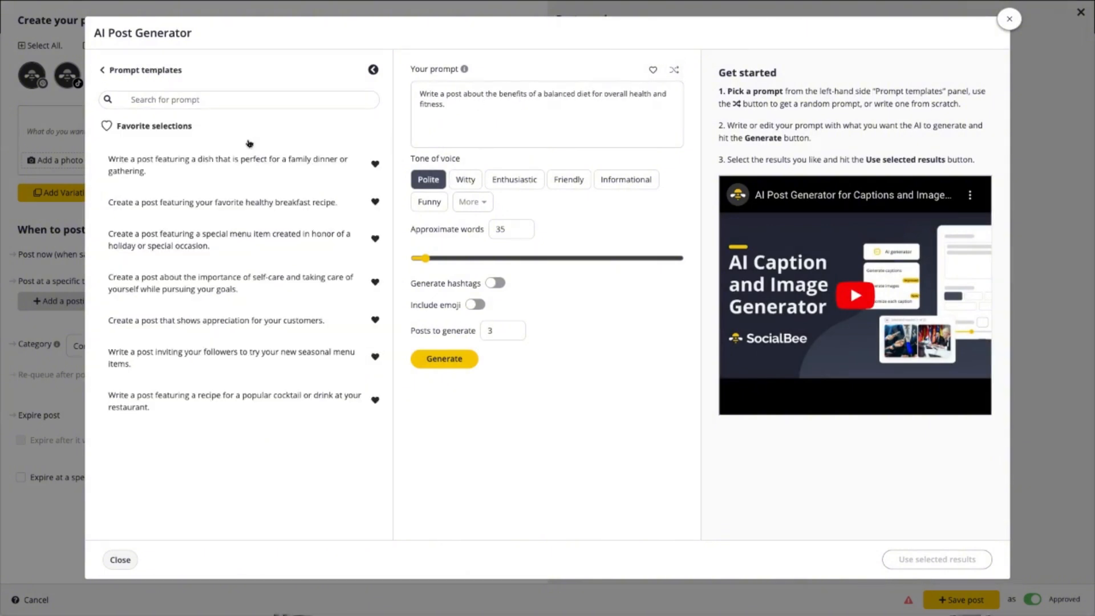
- Generate captions in an Informational tone at approximately 285 words, with hashtags and emoji included
left_click(623, 180)
left_click_drag(424, 257, 426, 261)
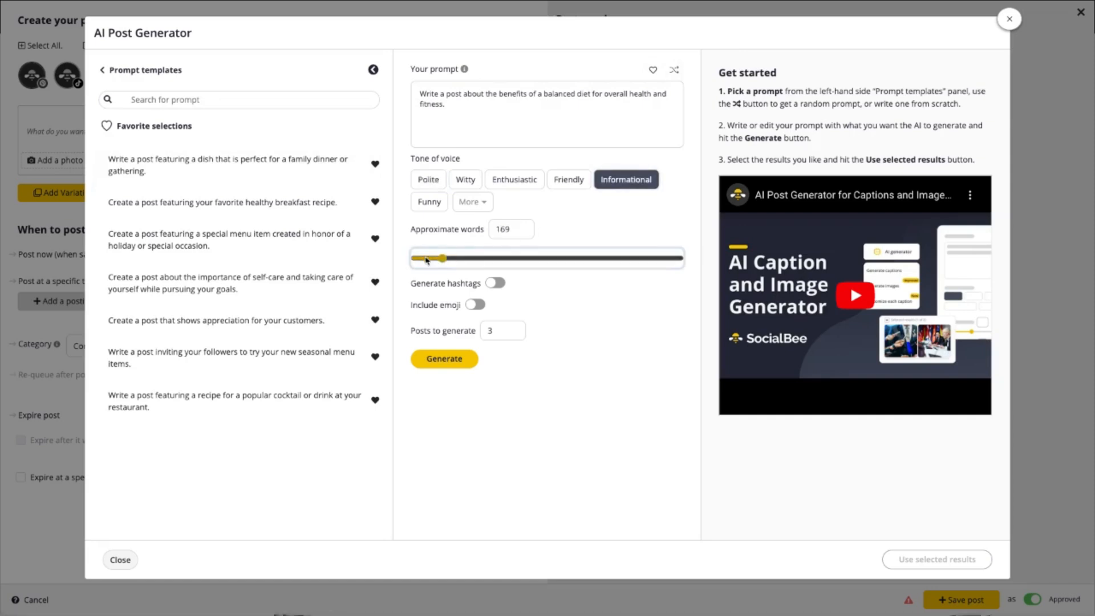
left_click(457, 258)
left_click(494, 283)
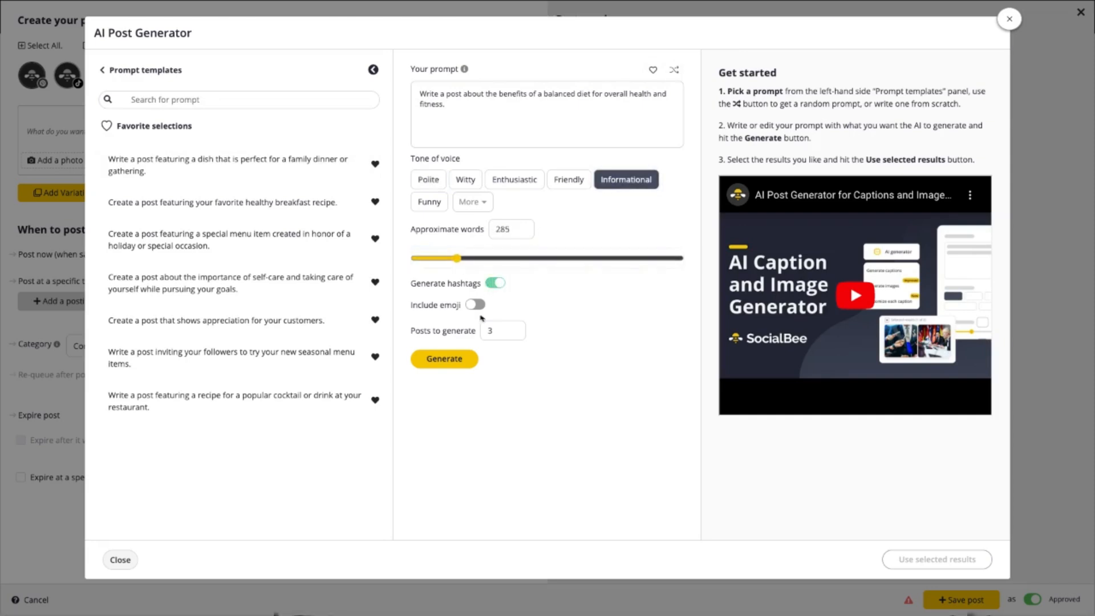
left_click(475, 304)
left_click(457, 360)
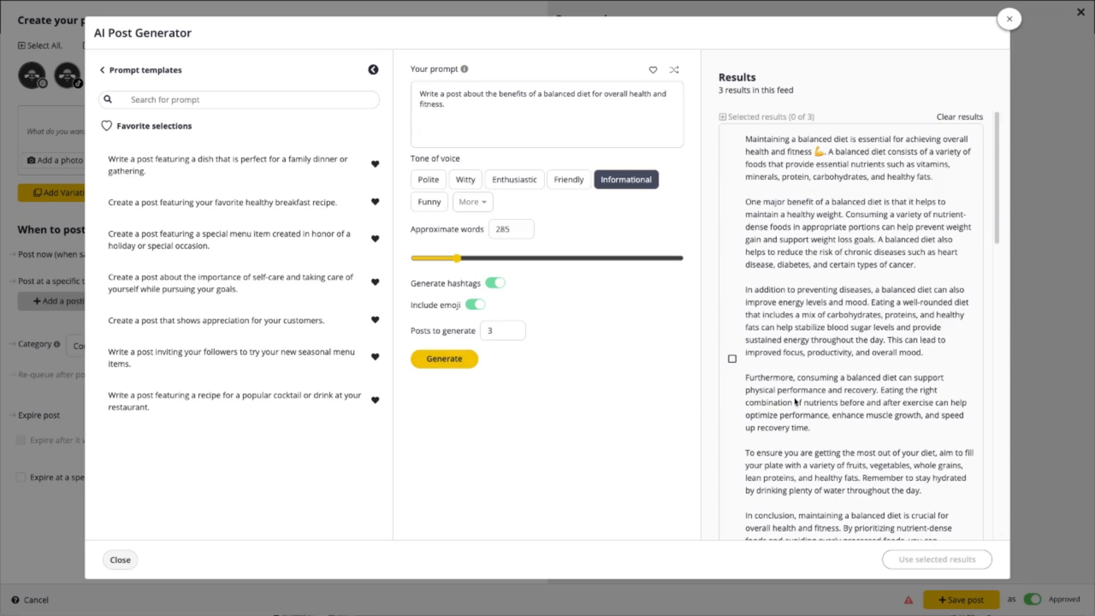
- Review the generated captions and use the second one, with the numbered list of five benefits, in the post
scroll(850, 325, "down", 10)
scroll(850, 325, "down", 6)
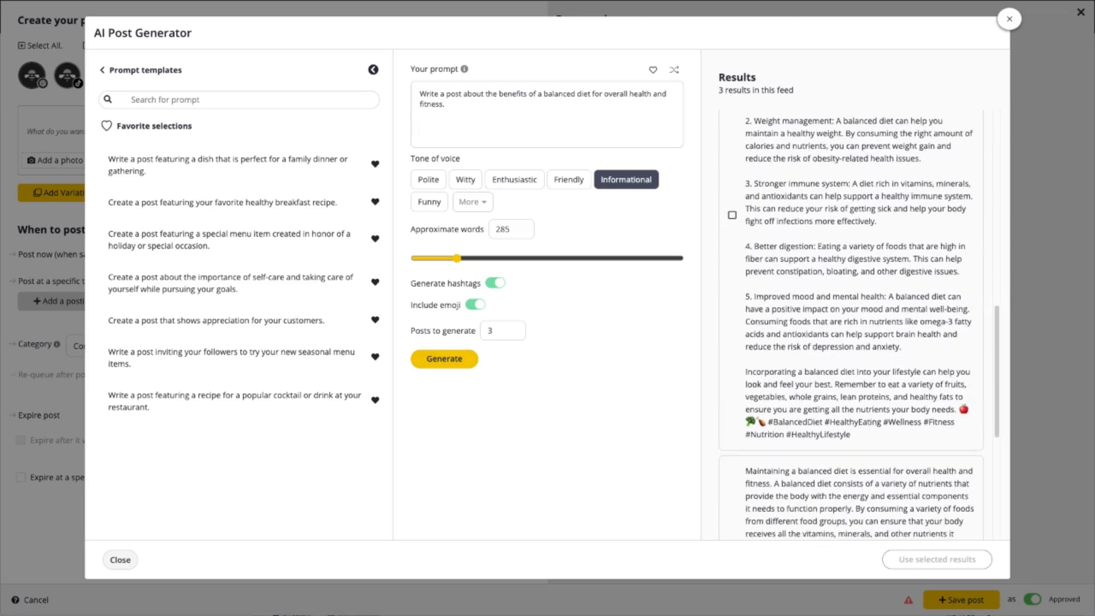
scroll(850, 325, "up", 4)
left_click(732, 277)
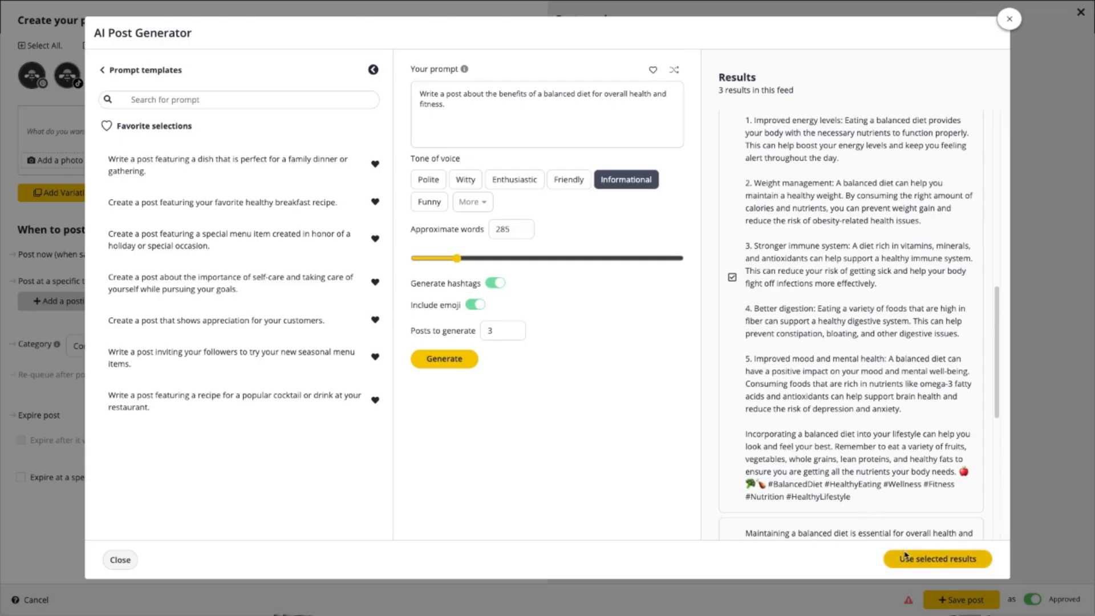
left_click(938, 559)
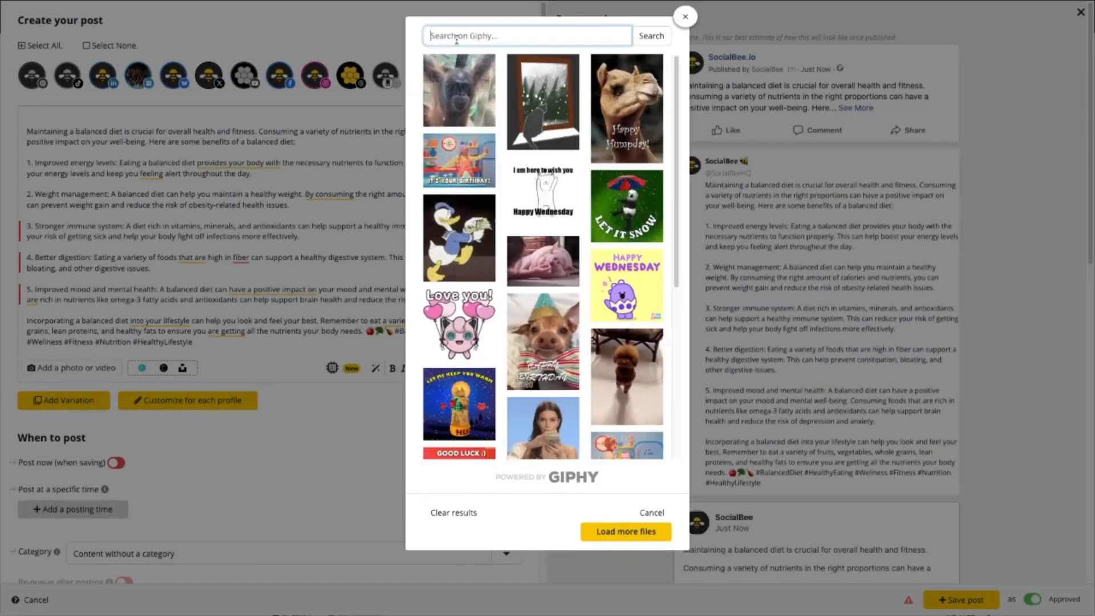
- Run a Giphy search for a GIF to go with the post
left_click(651, 40)
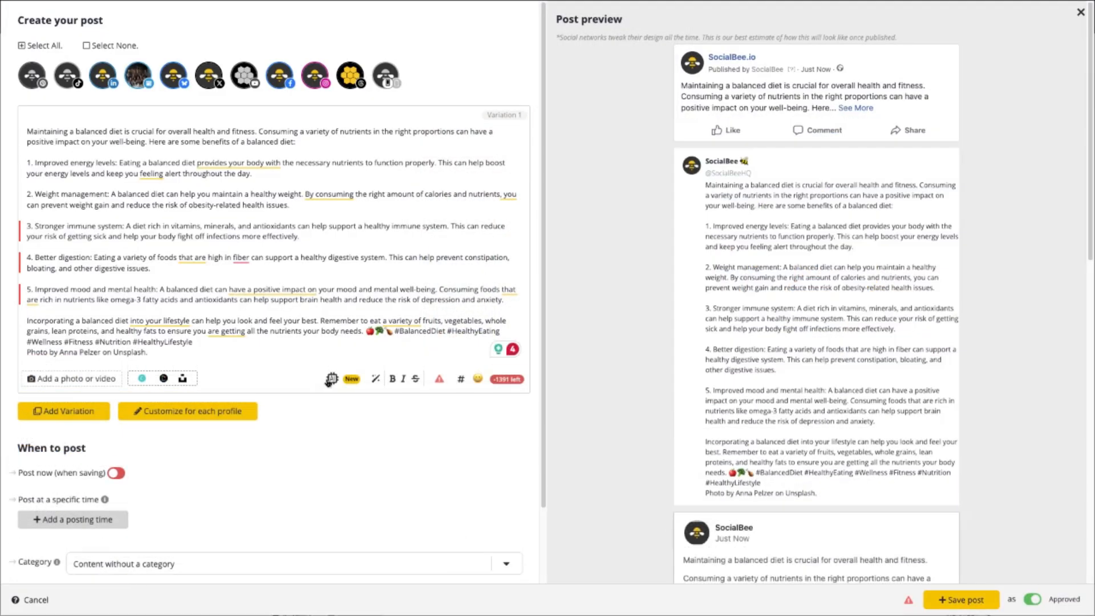
- Generate three Natural-style AI images from the first suggested prompt about a colorful, vibrant plate of food
left_click(342, 434)
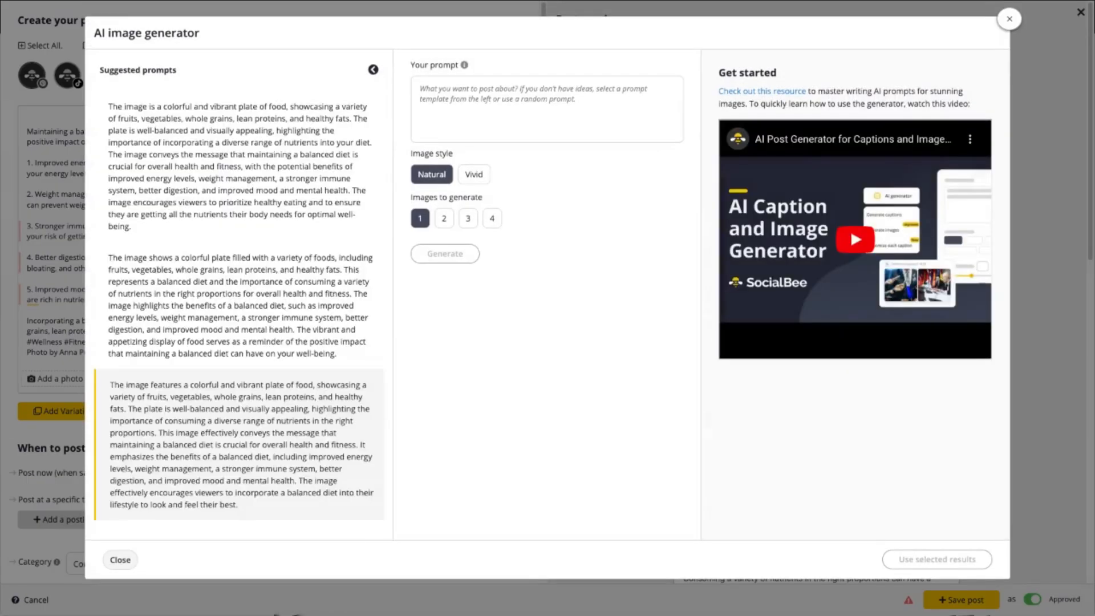
left_click(340, 227)
left_click(467, 218)
left_click(460, 253)
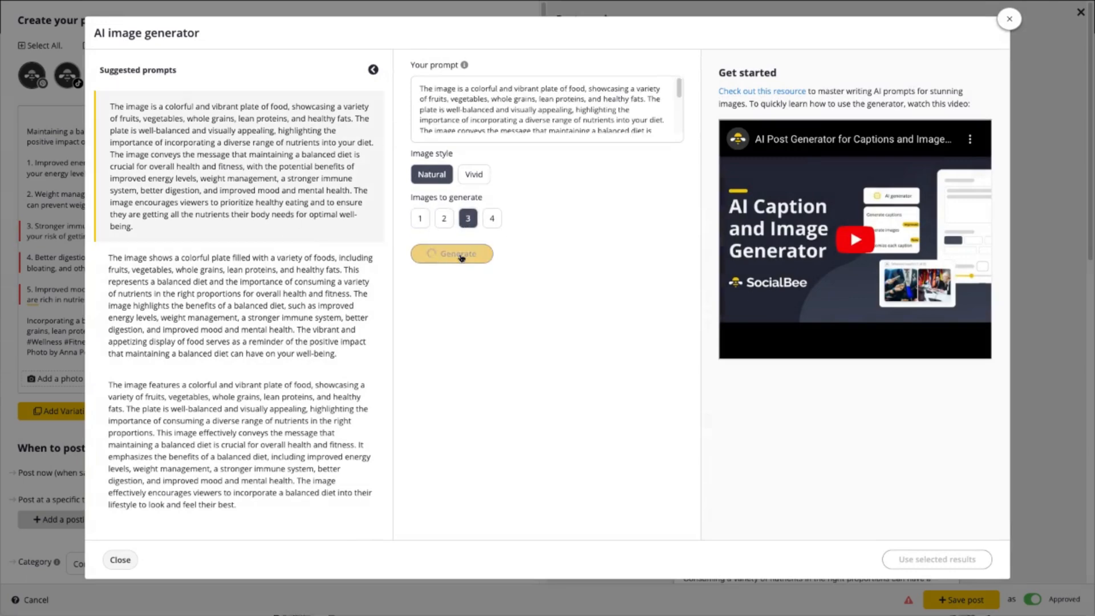
- Use the second generated image, a full plate with a fork and bread beside it, in the post
scroll(747, 399, "down", 3)
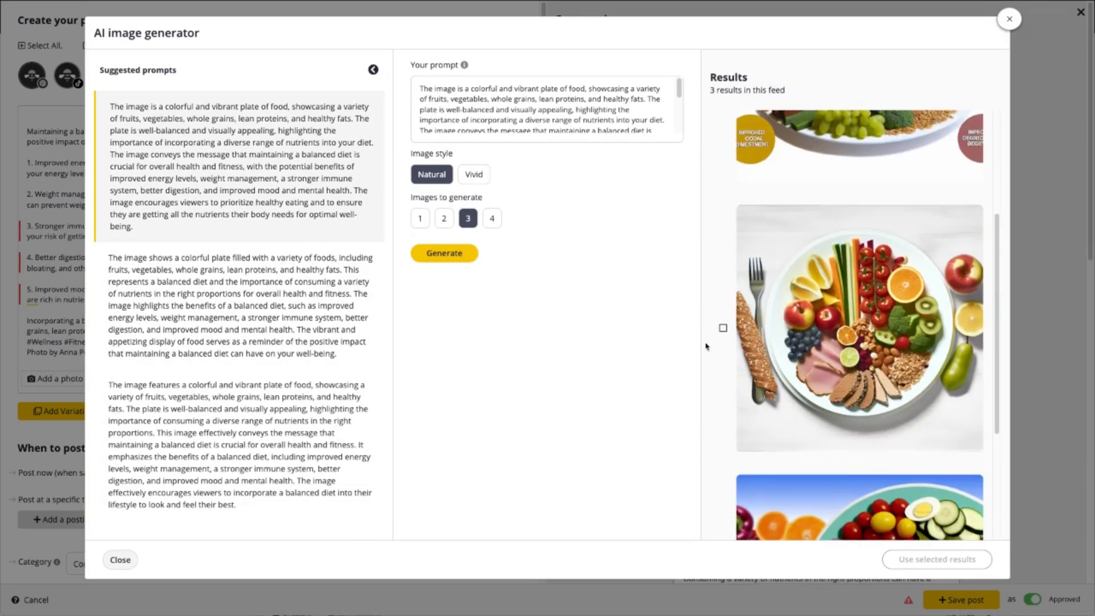
left_click(723, 329)
left_click(936, 559)
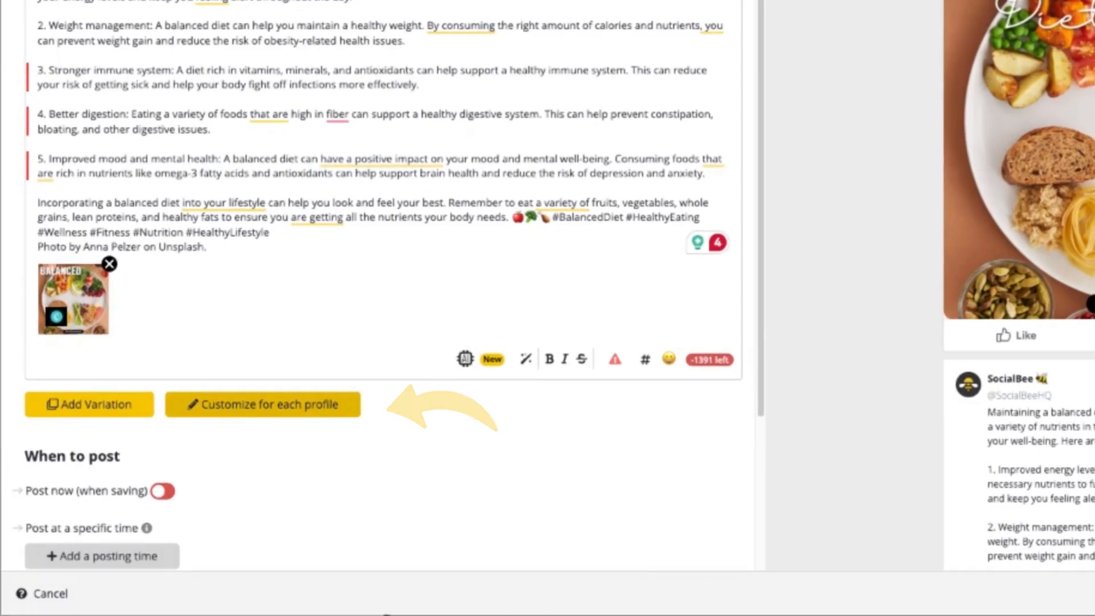
- Customize the post for each profile, expand the Threads version and open the AI caption generator for it
left_click(262, 404)
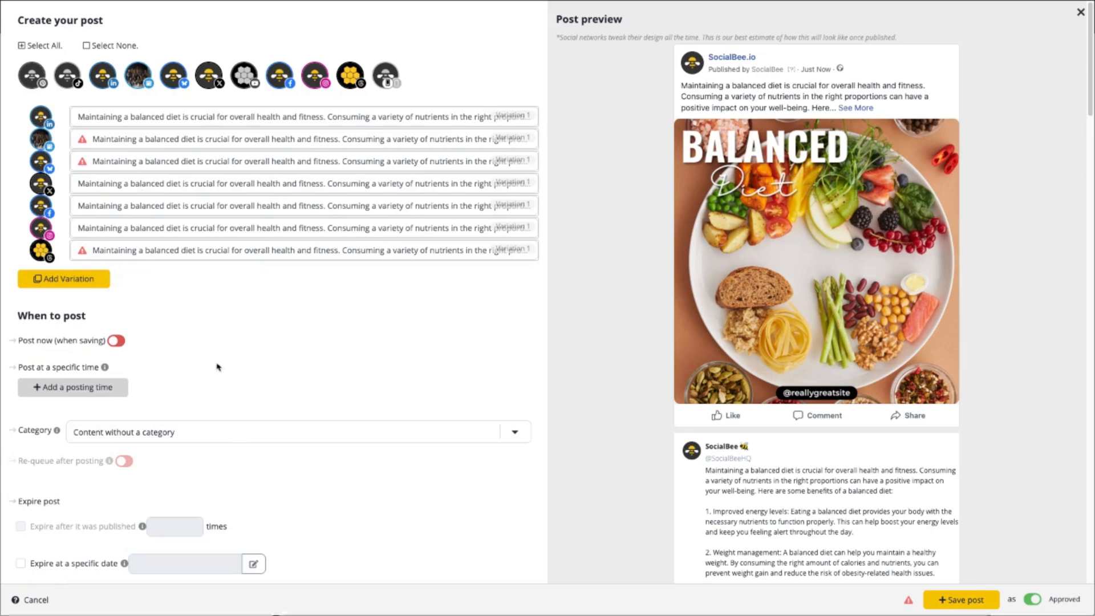
left_click(186, 256)
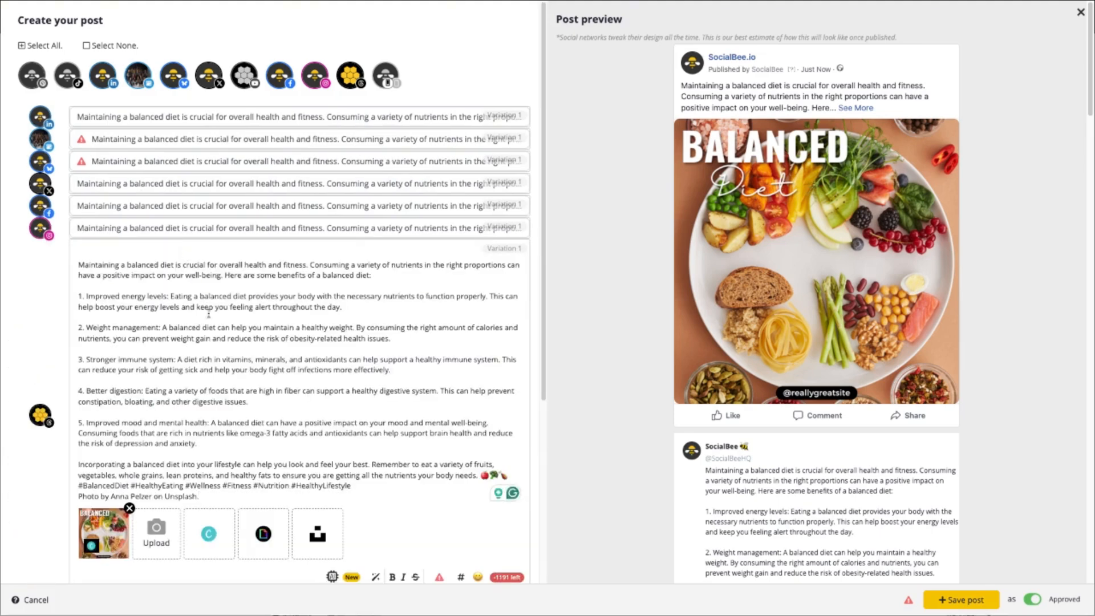
left_click(332, 576)
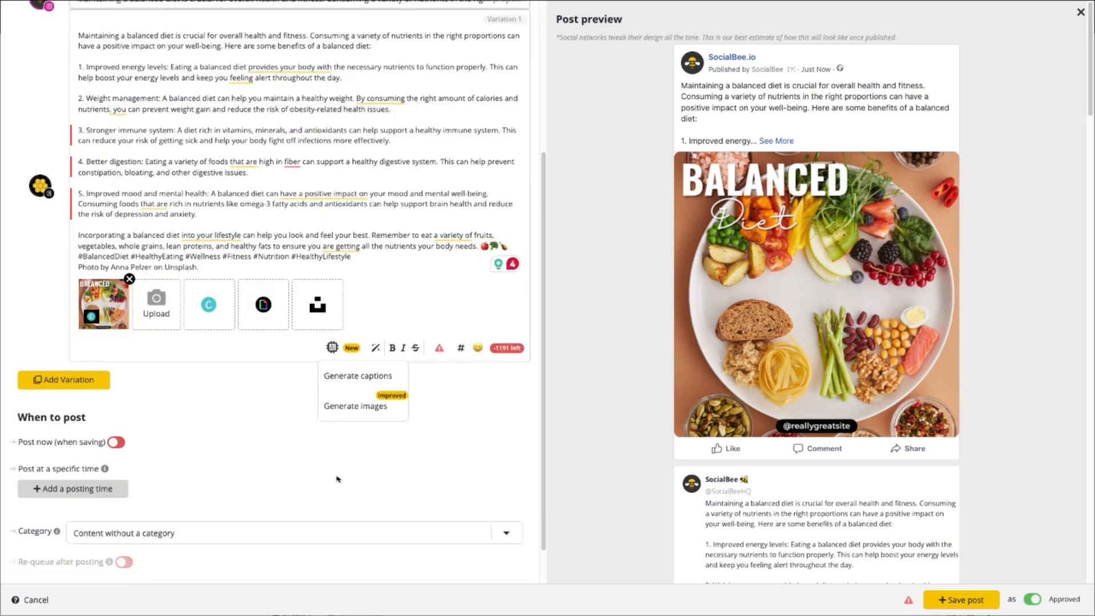
left_click(340, 378)
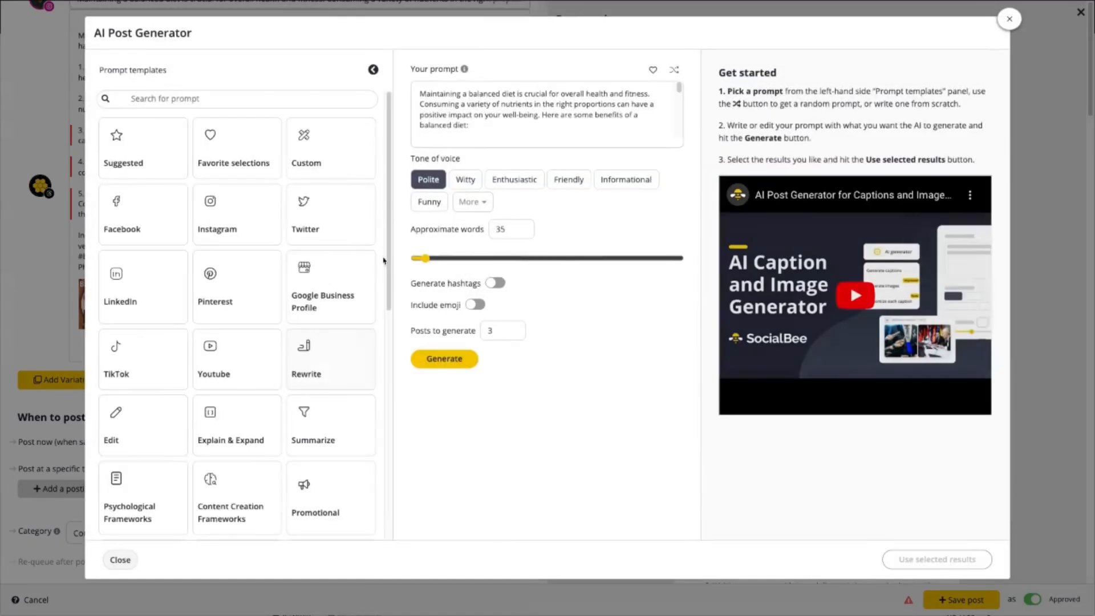
- Generate Informational captions with hashtags and emoji, prefixing the prompt with "Rewrite this post in less than 280 characters:"
type("Rewrite this post in le")
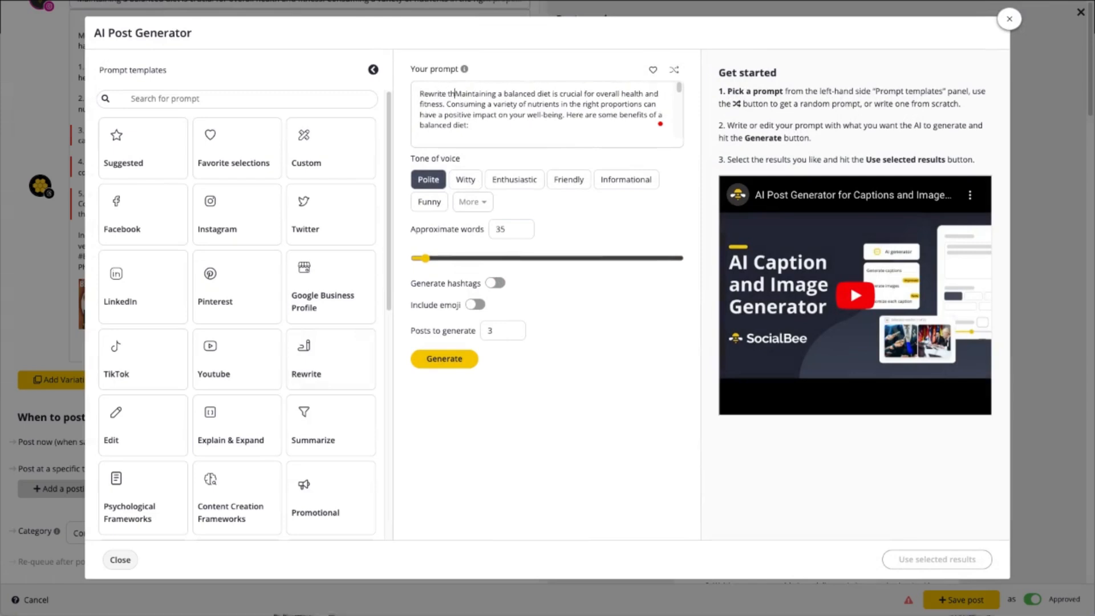
type("ss than 28")
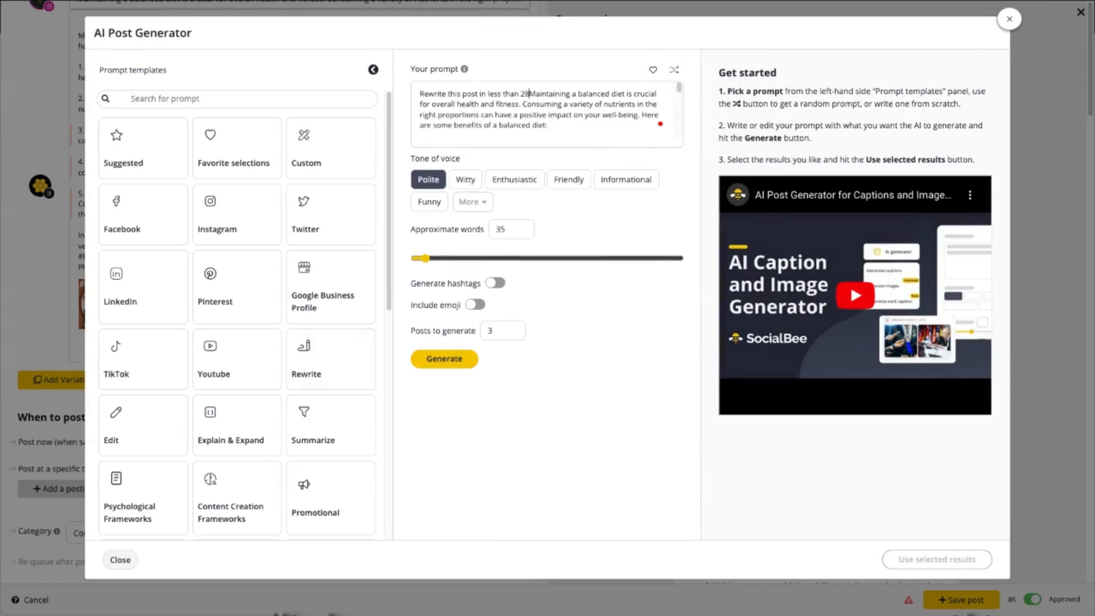
type("0 characters:")
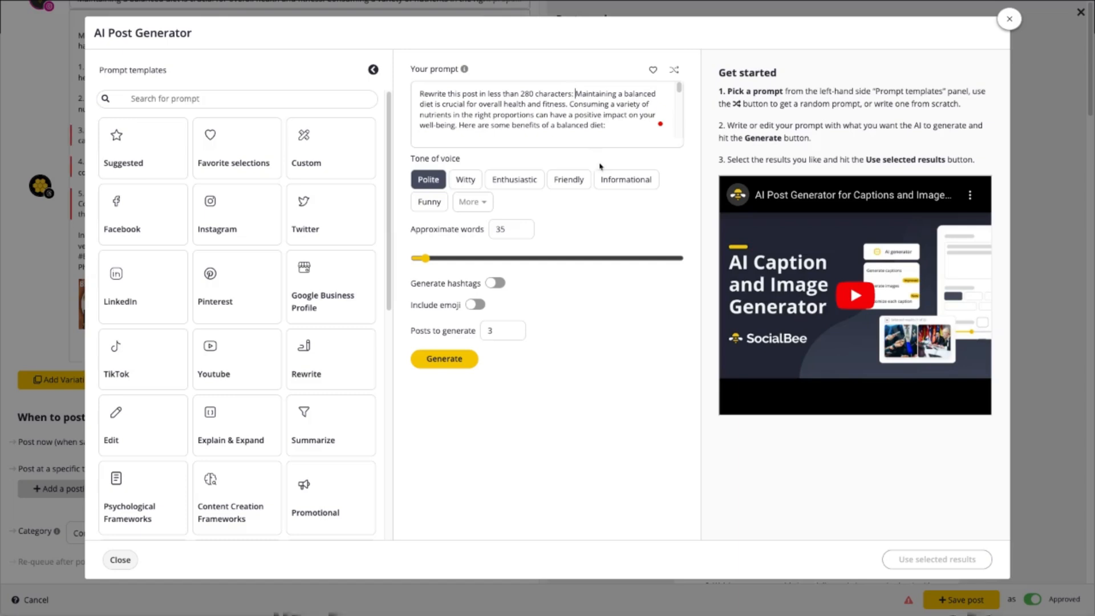
left_click(608, 178)
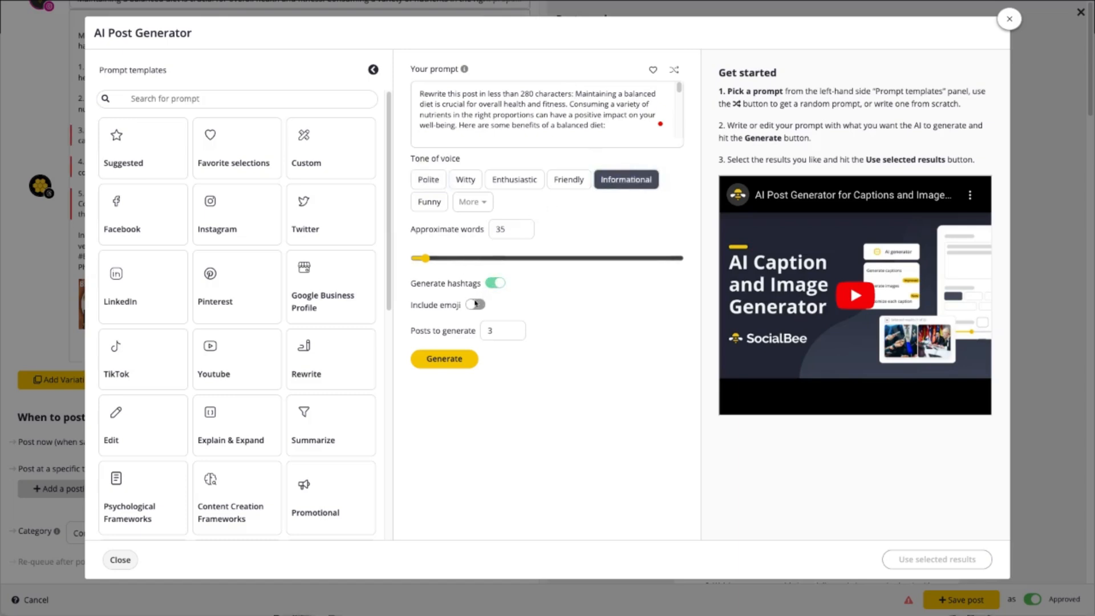
left_click(475, 304)
left_click(450, 360)
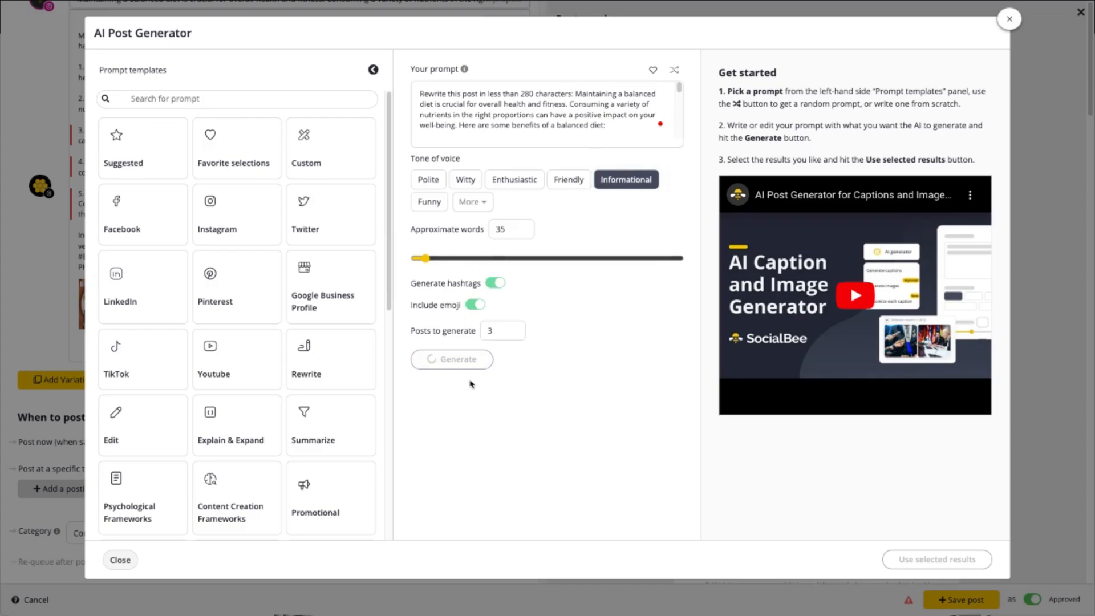
- Use the first shortened caption from the results for the Threads version
left_click(802, 202)
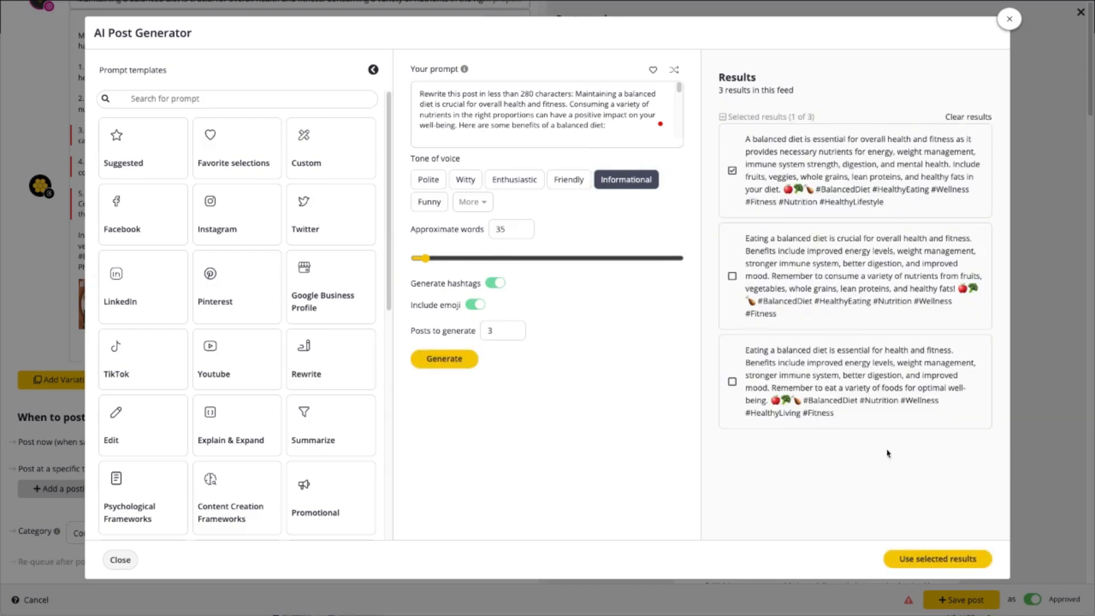
left_click(938, 558)
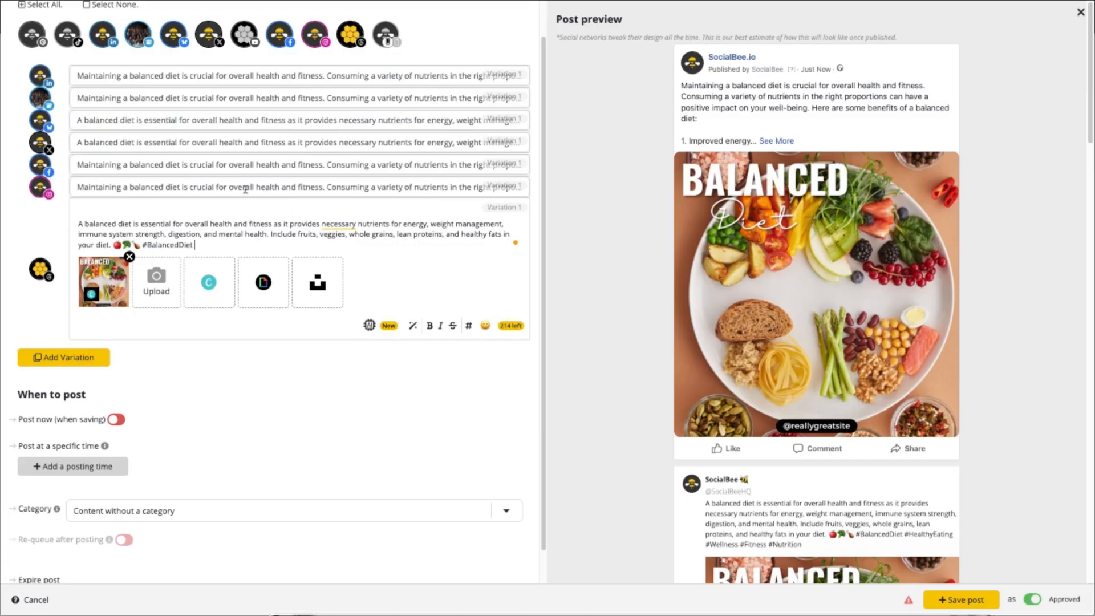
- Expand the Instagram version and remove its attached "Balanced Diet" image
left_click(245, 187)
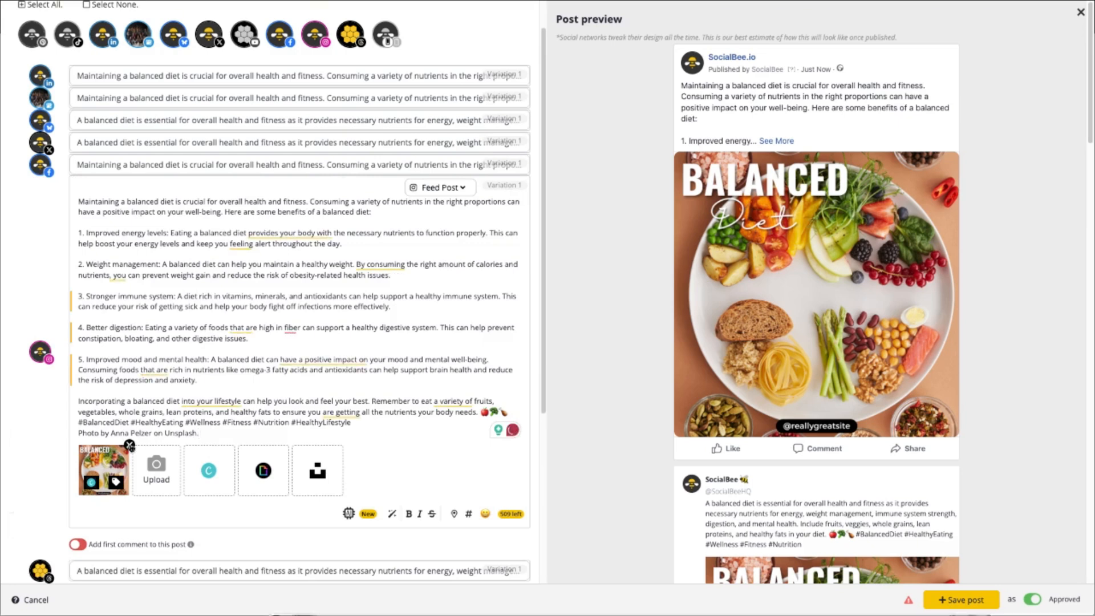
left_click(130, 445)
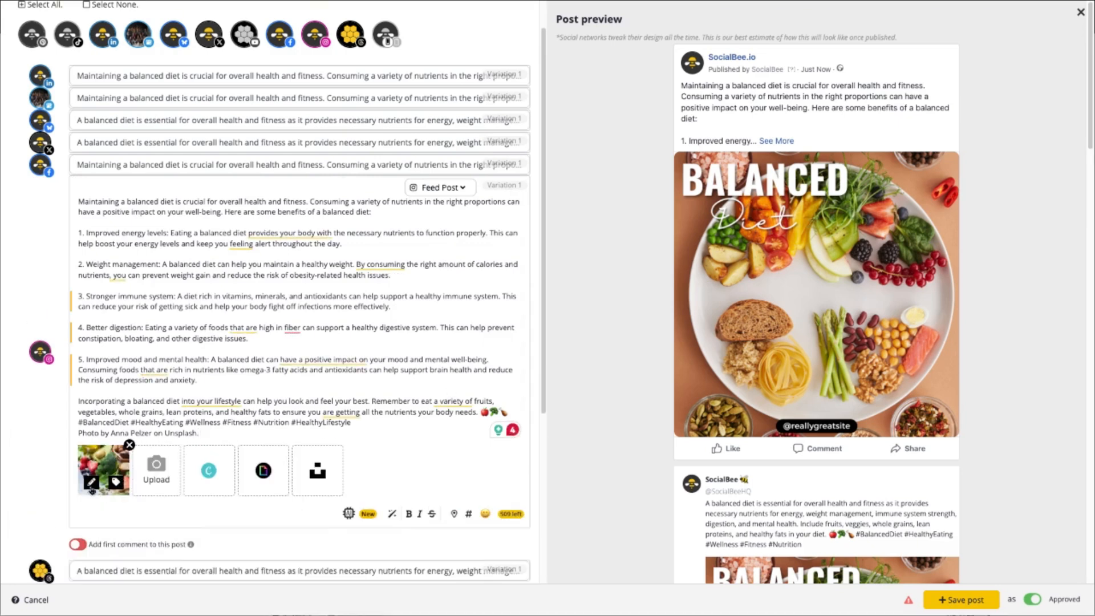
- Crop the Instagram version's photo of vegetables, berries and salmon, and save the edited photo
left_click(91, 483)
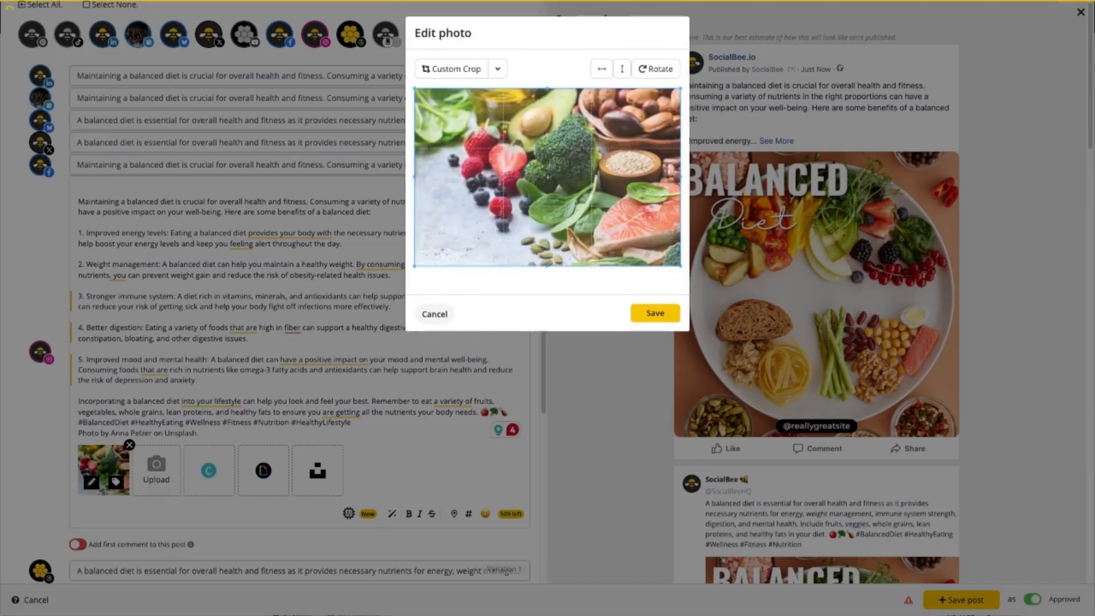
left_click(456, 69)
left_click(445, 161)
left_click_drag(578, 237, 560, 237)
left_click(654, 312)
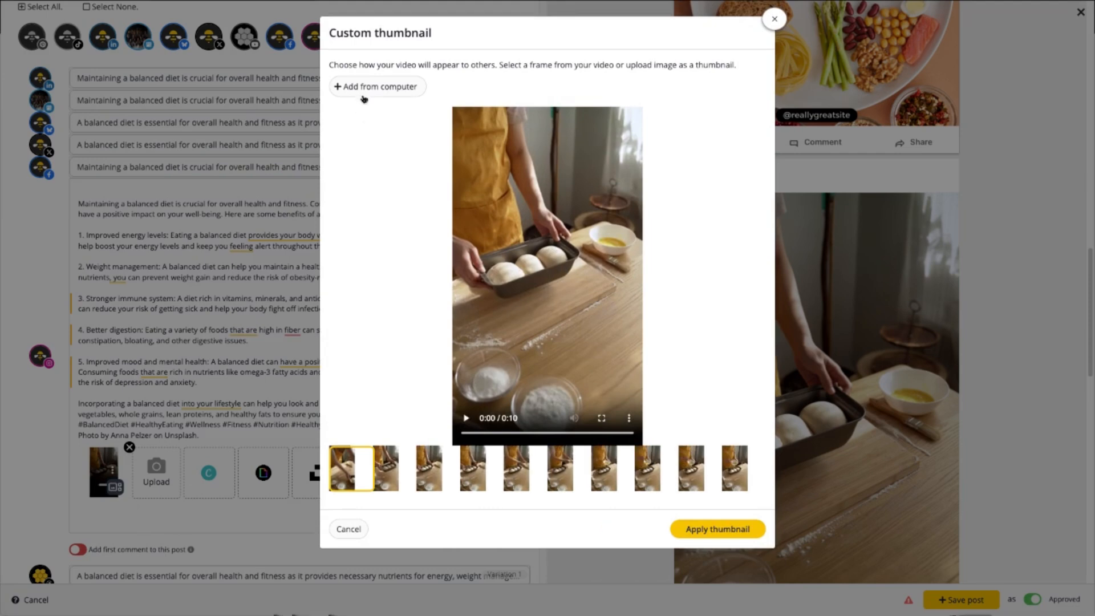
- Upload the fried-egg toast picture from the computer as the Instagram video's custom thumbnail and apply it
left_click(361, 90)
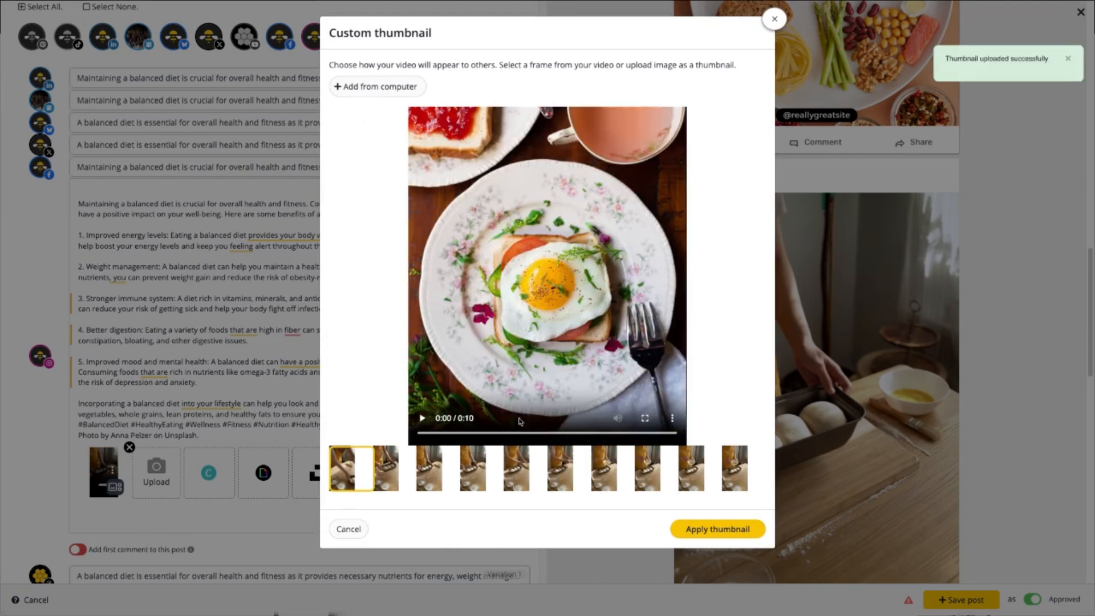
left_click(712, 533)
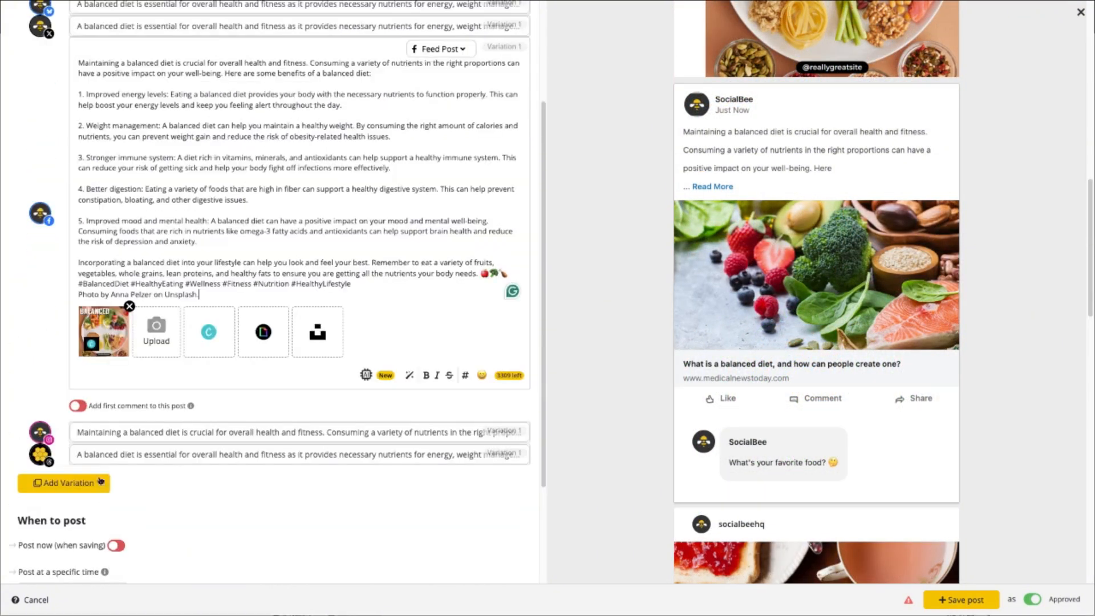
- Turn on the first comment for the Facebook version of the post
left_click(77, 405)
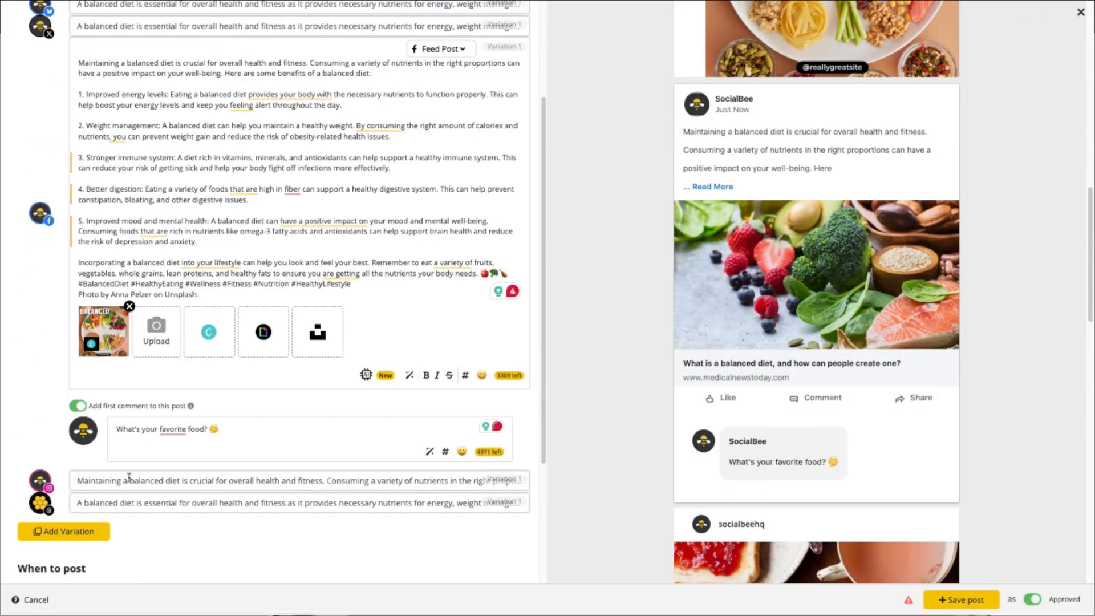
left_click(128, 478)
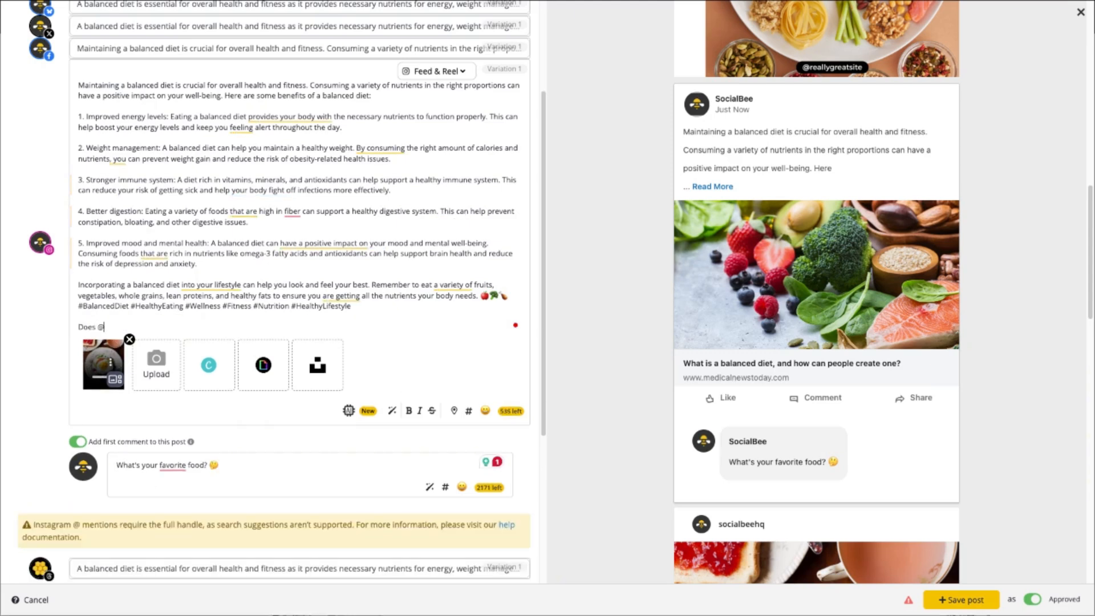
type("socialbeehq")
key("Return")
type("'s tea")
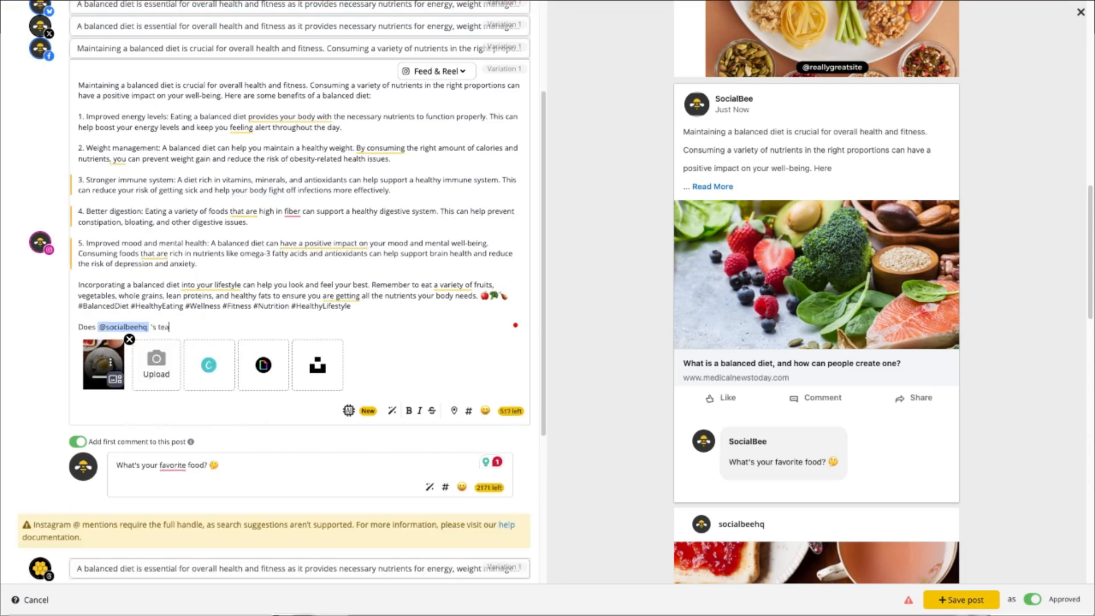
type("m have a balanced diet?")
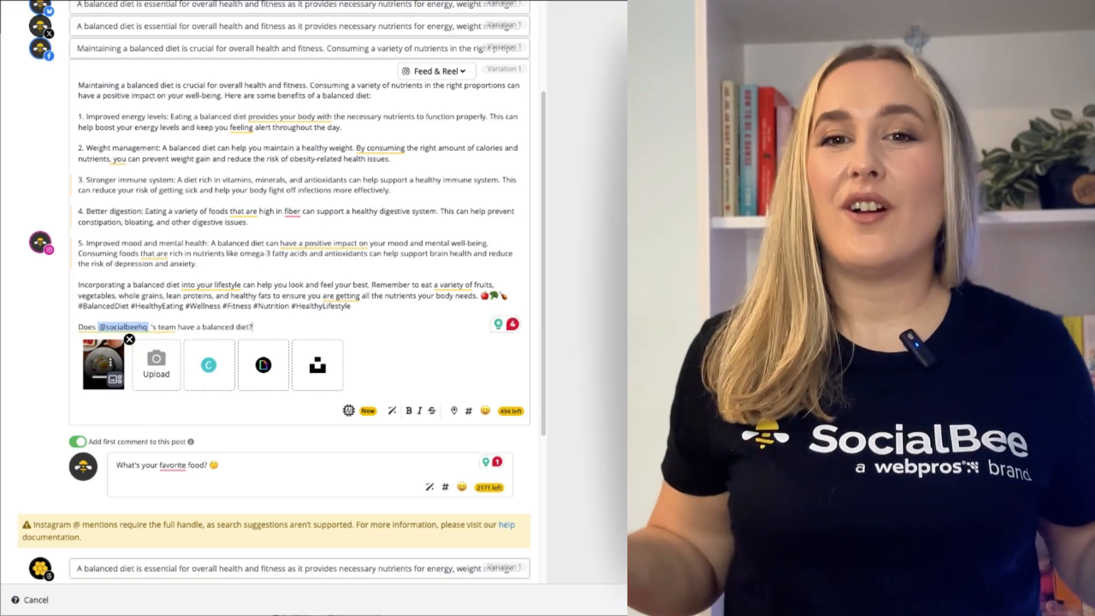
- Examine the post type options available for the Instagram and Facebook versions
left_click(437, 72)
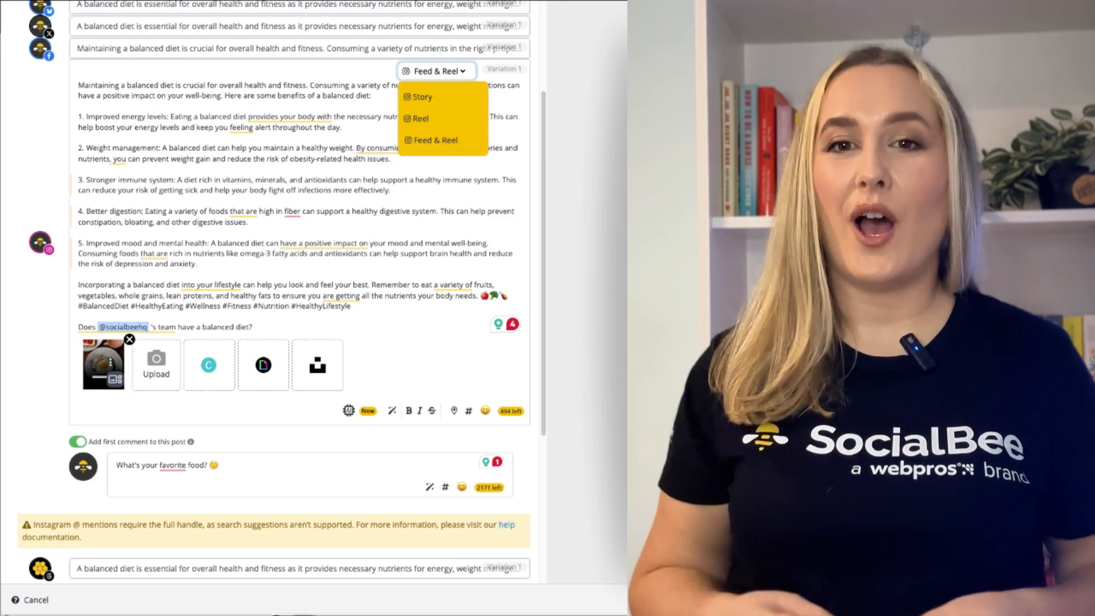
left_click(443, 51)
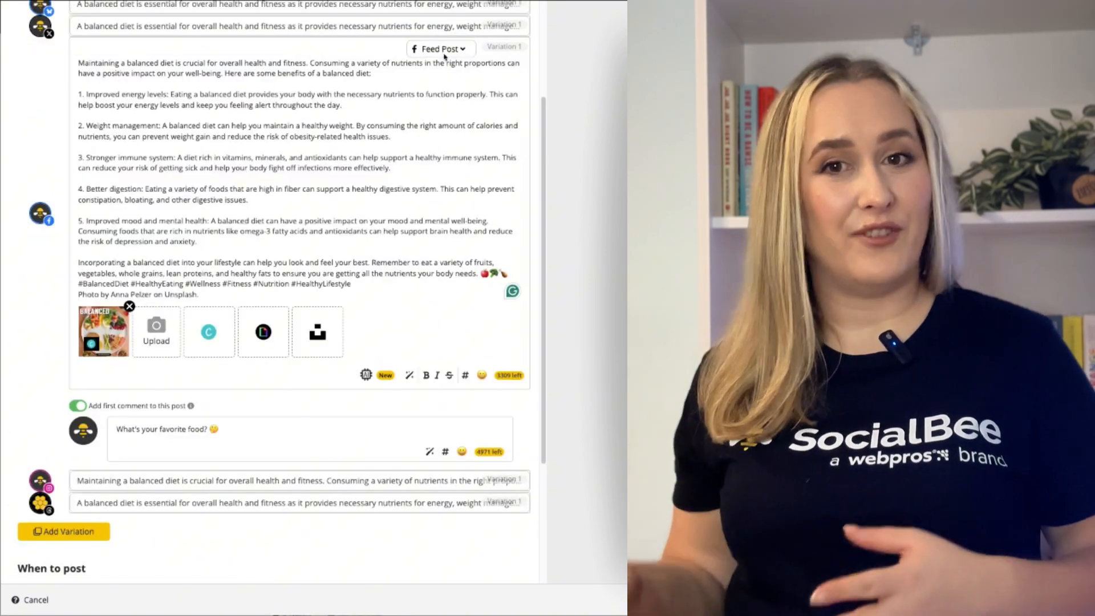
left_click(444, 52)
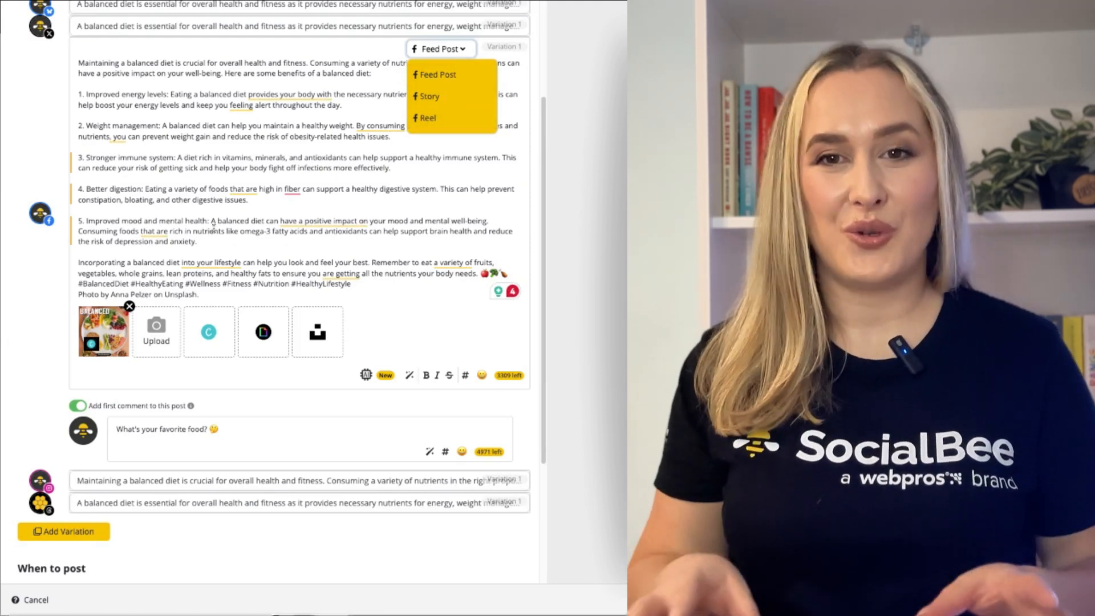
left_click(251, 230)
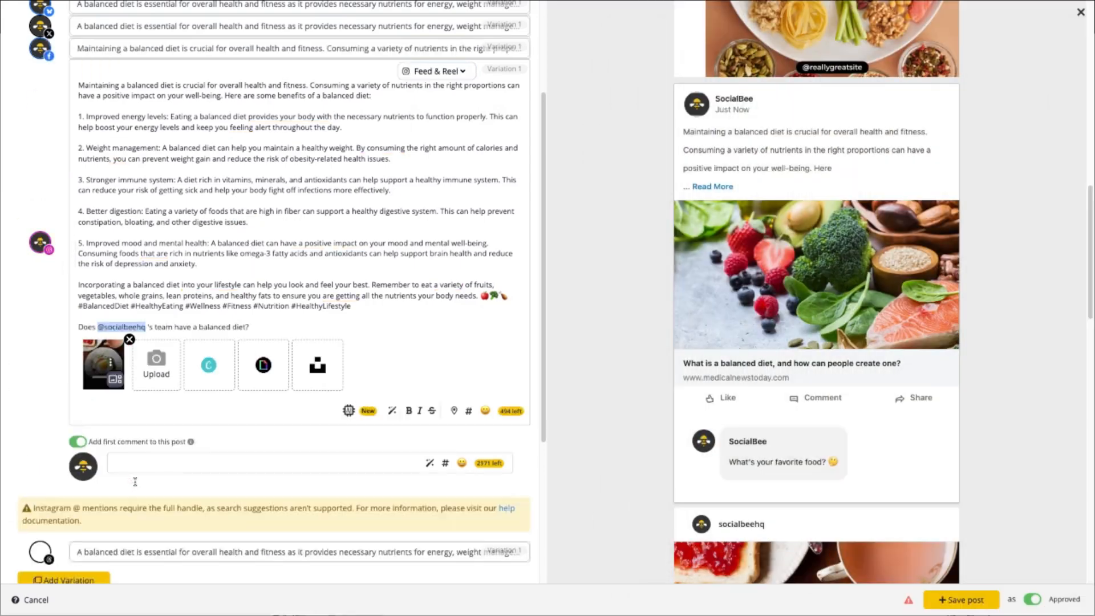
- Search for "london" and add London, United Kingdom as the location of the Instagram version
left_click(454, 411)
left_click(238, 449)
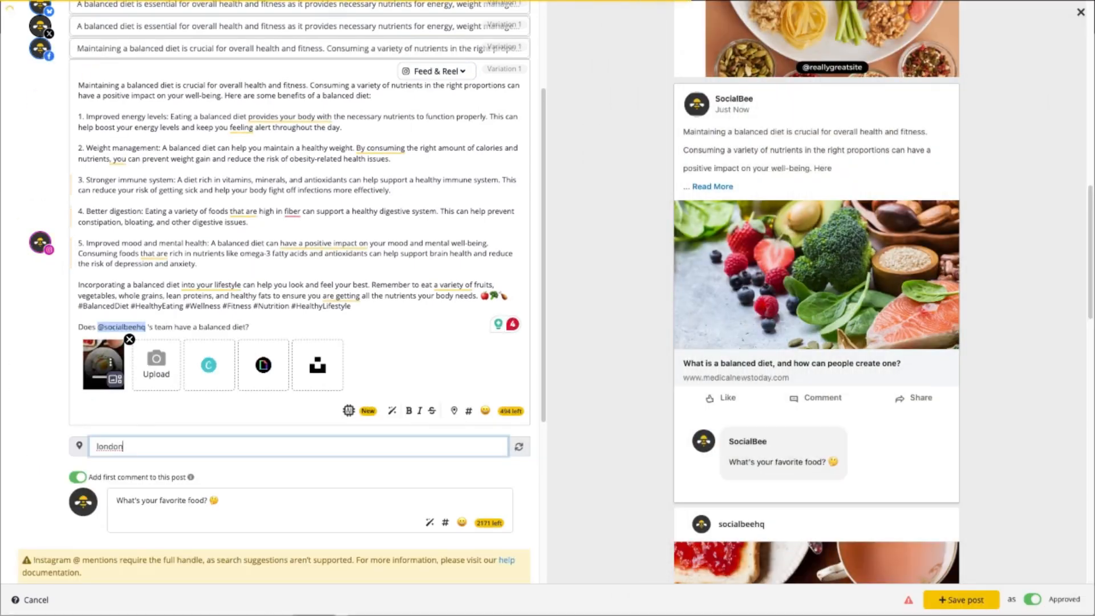
left_click(209, 469)
- Tag socialbeehq on the egg in the Instagram version's toast photo, add socialbeehq as collaborator, and save the tags
left_click(118, 375)
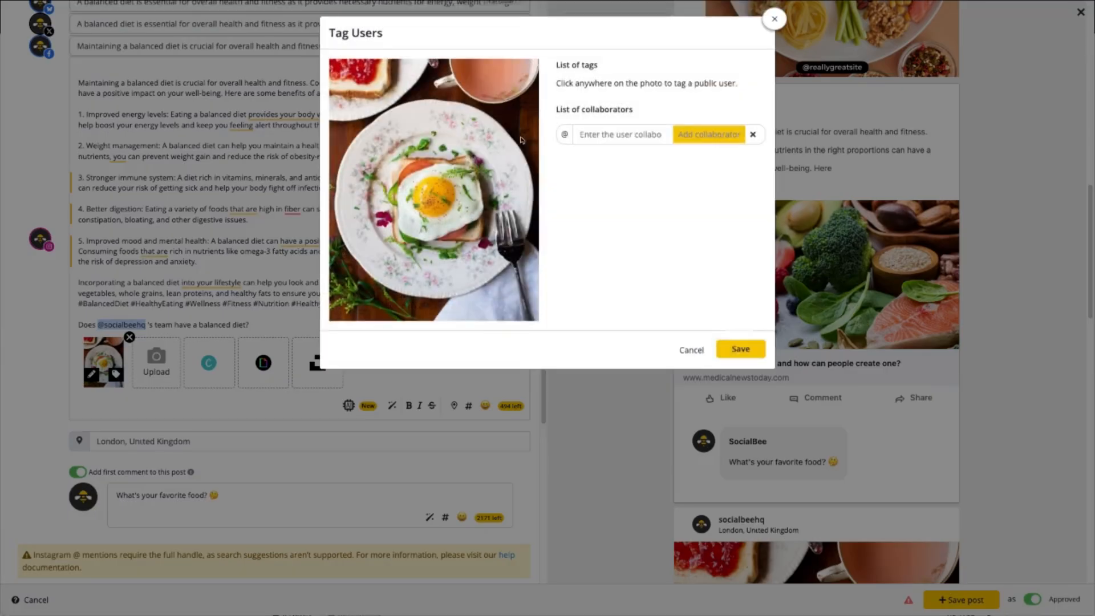
left_click(439, 188)
left_click(616, 100)
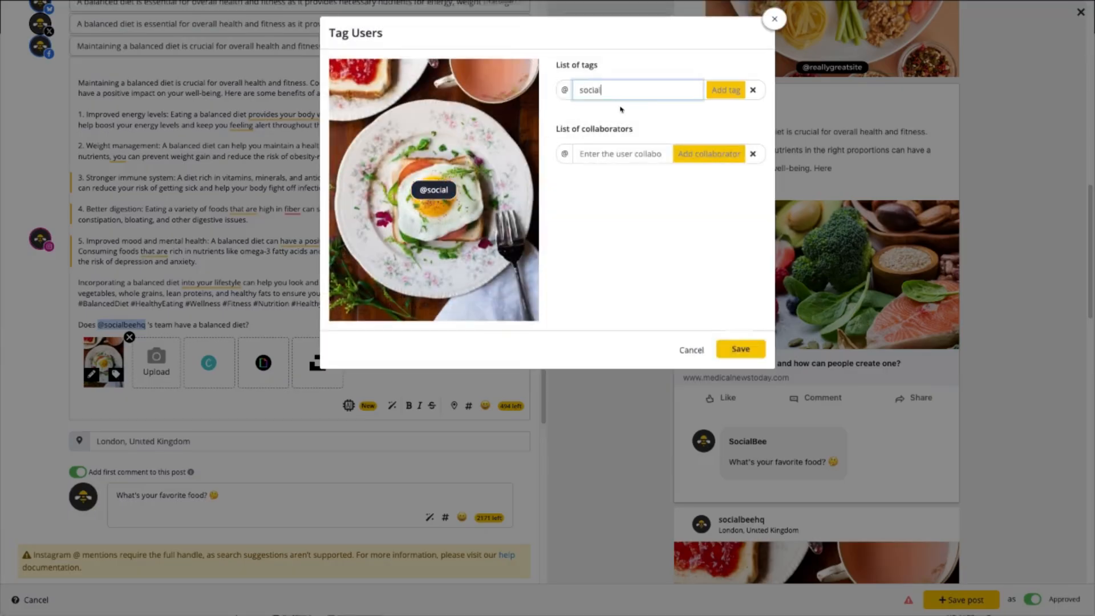
left_click(642, 153)
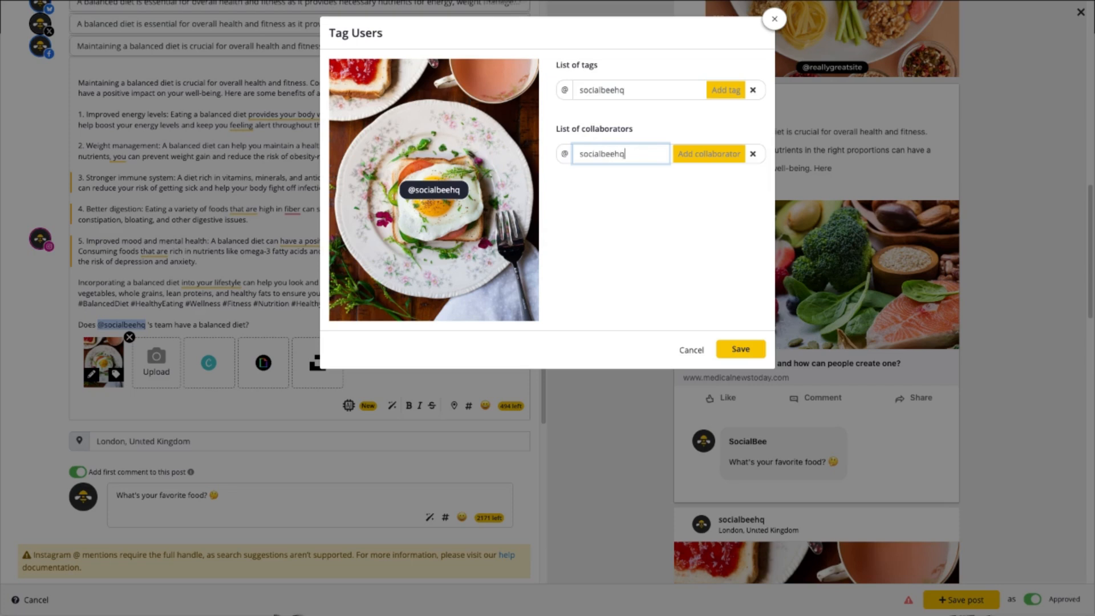
left_click(711, 152)
left_click(728, 90)
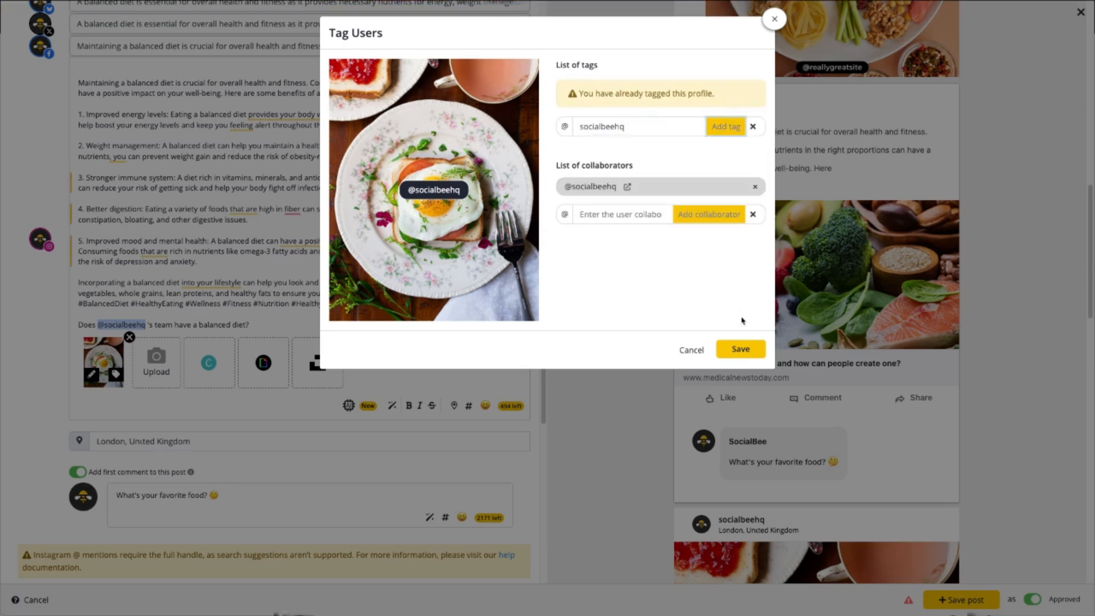
left_click(741, 348)
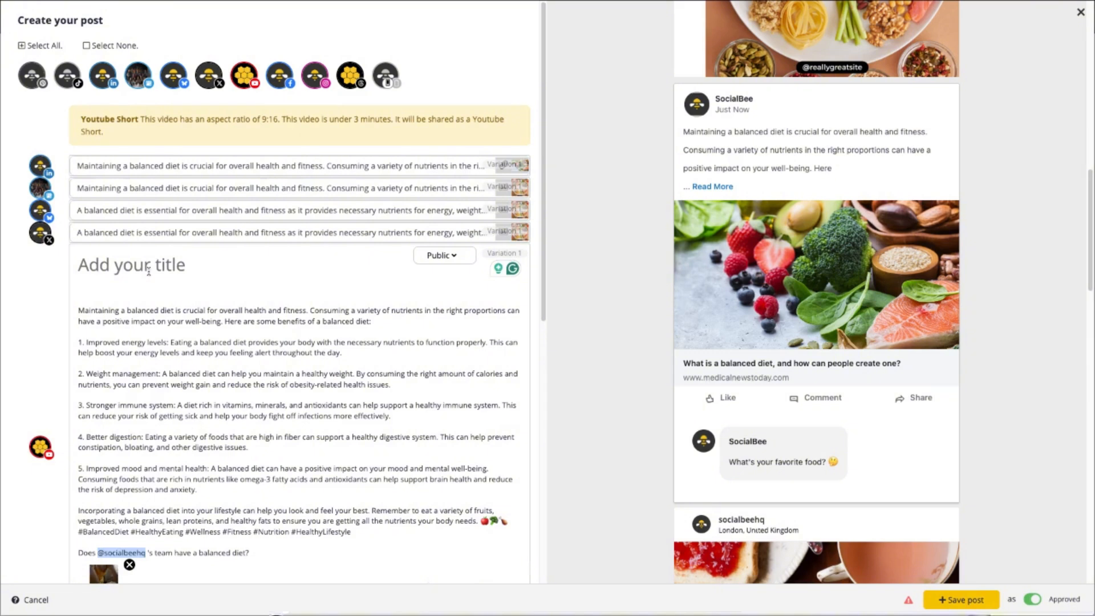
- Title the YouTube version "How to have a balanced diet" and open its visibility options
left_click(149, 270)
type("How to have a balanced diet")
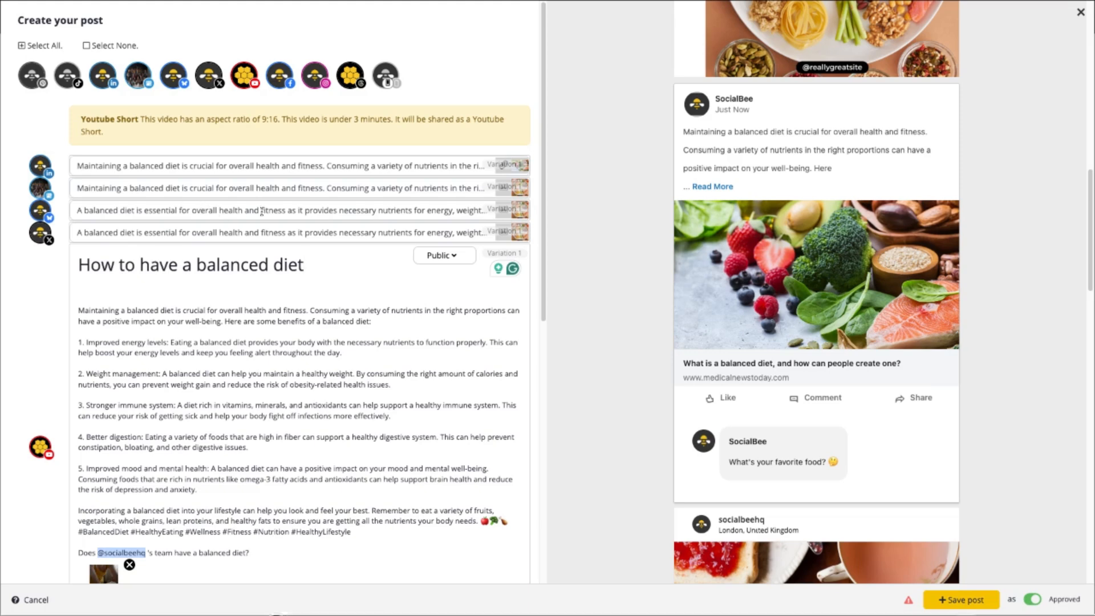
left_click(450, 256)
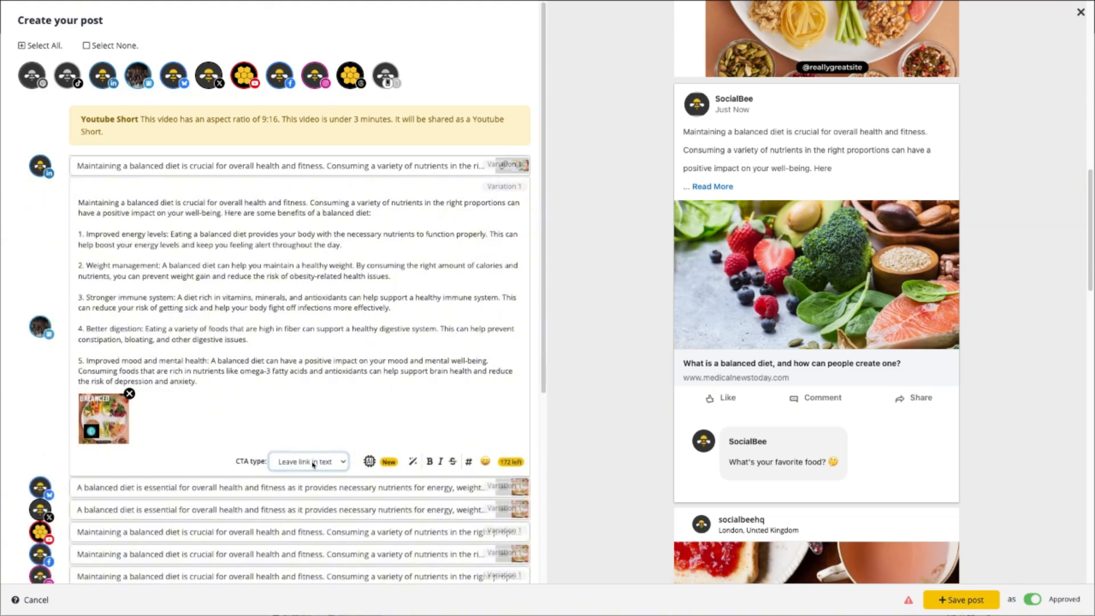
- Set the Google Business version's call to action to Learn More and paste the copied link as its source
left_click(300, 510)
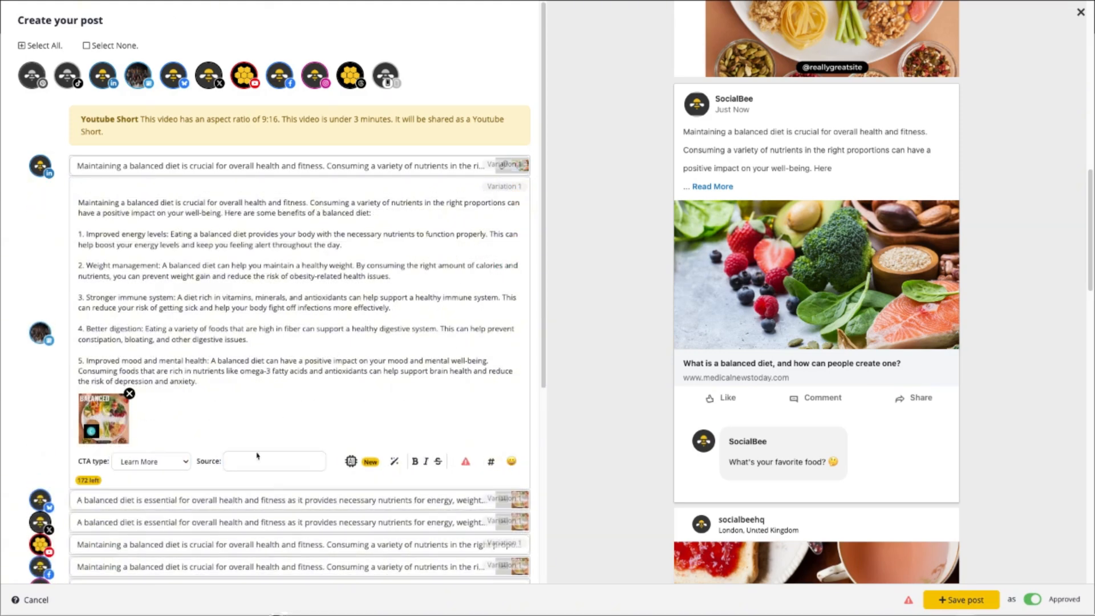
key("ctrl+v")
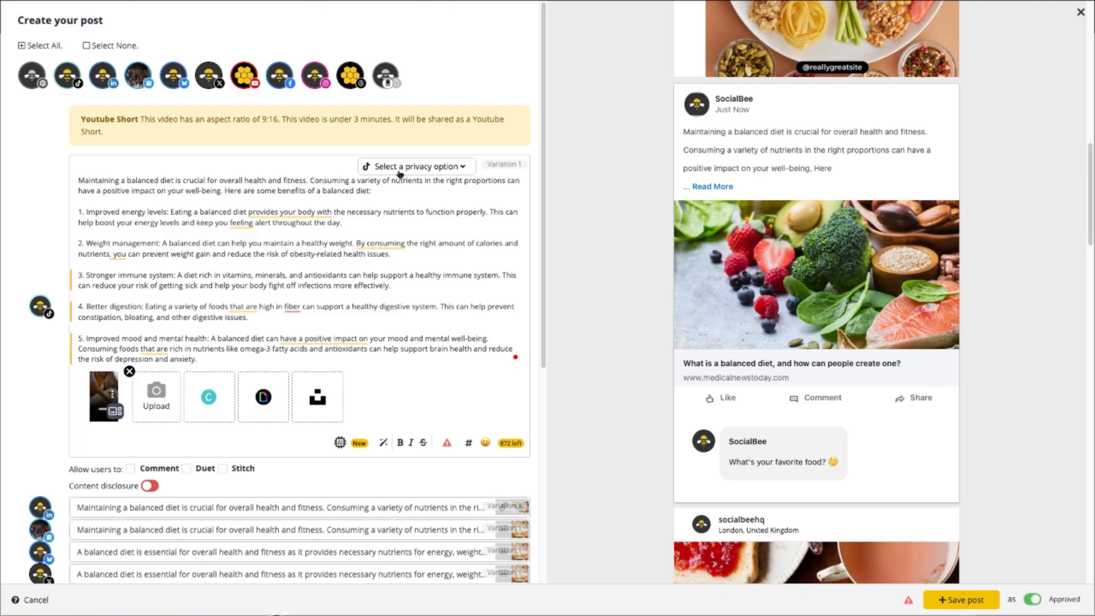
- Make the TikTok version public, allow comments and duets, and turn on content disclosure as branded content
left_click(400, 170)
left_click(401, 192)
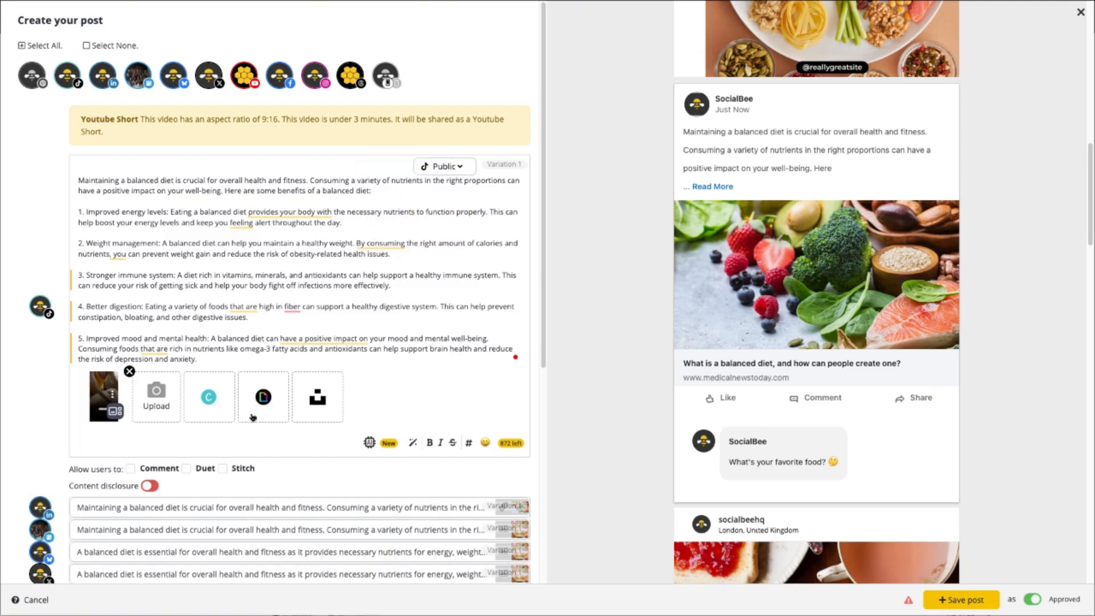
left_click(147, 486)
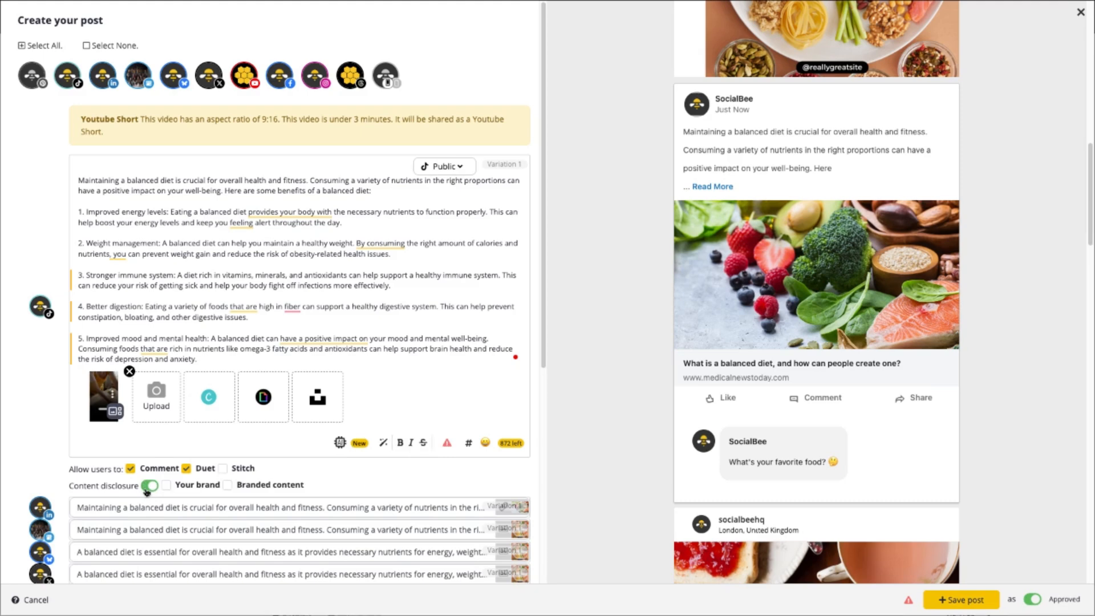
left_click(226, 486)
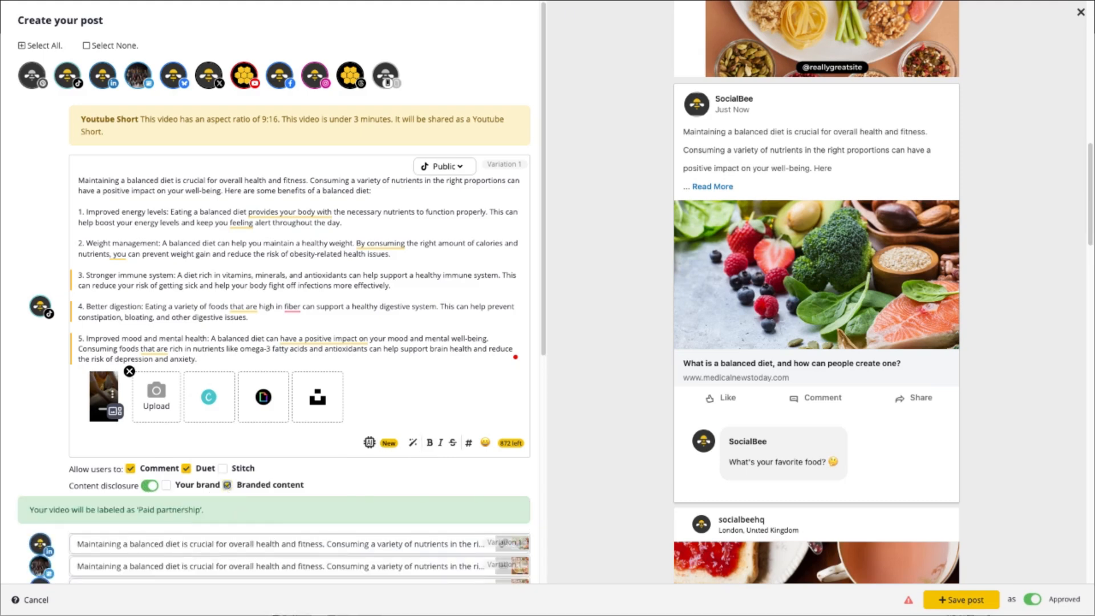
- Title the Pinterest version "How to keep a balanced diet" and pin it to the SocialBee board
left_click(122, 212)
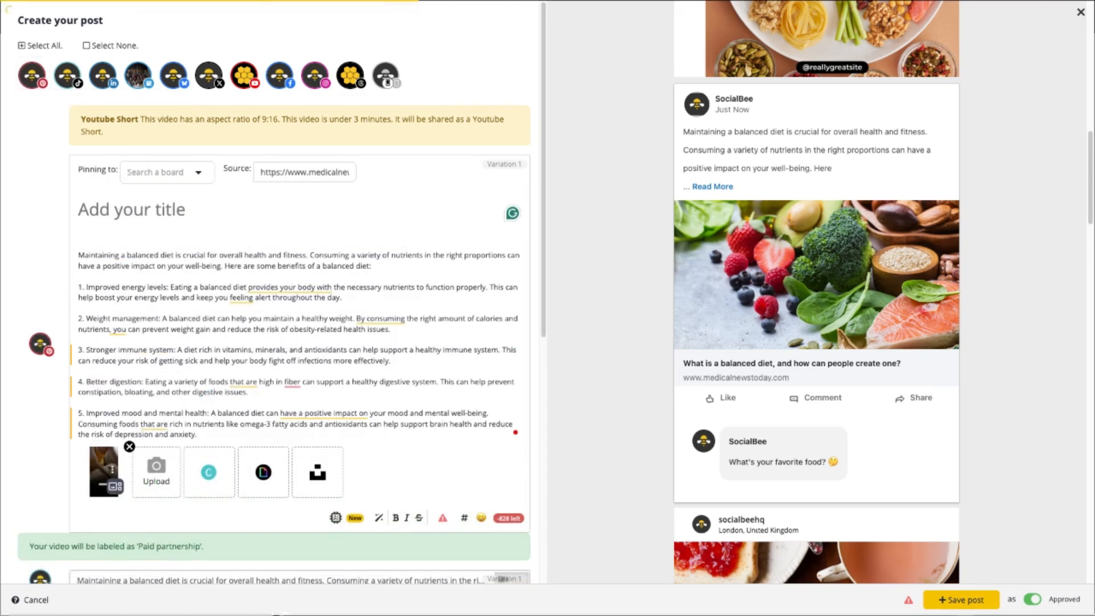
type("How")
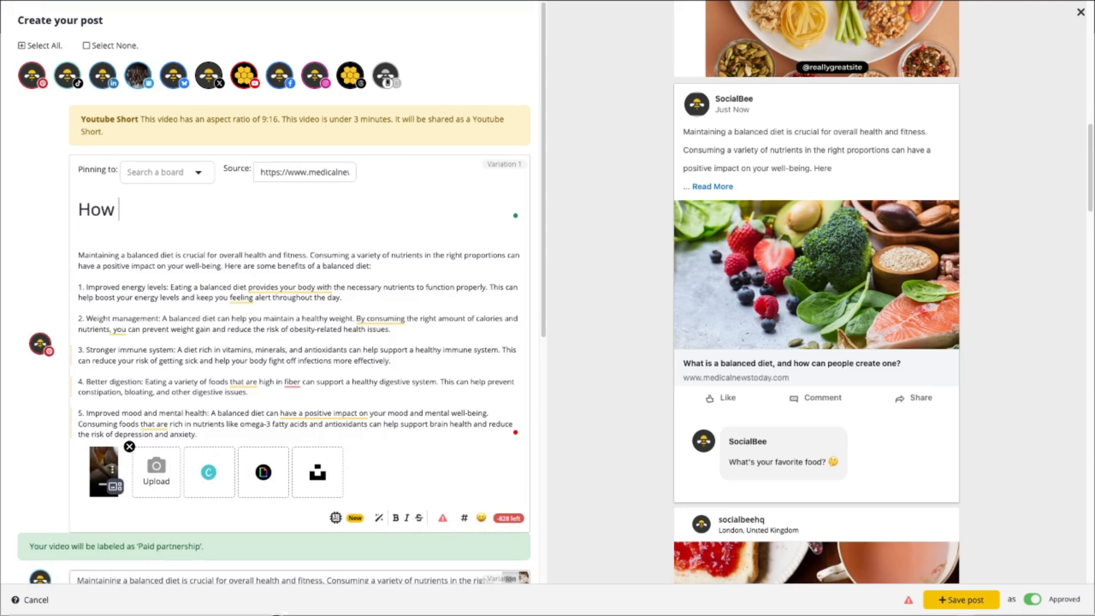
type(" to keep a balanced diet")
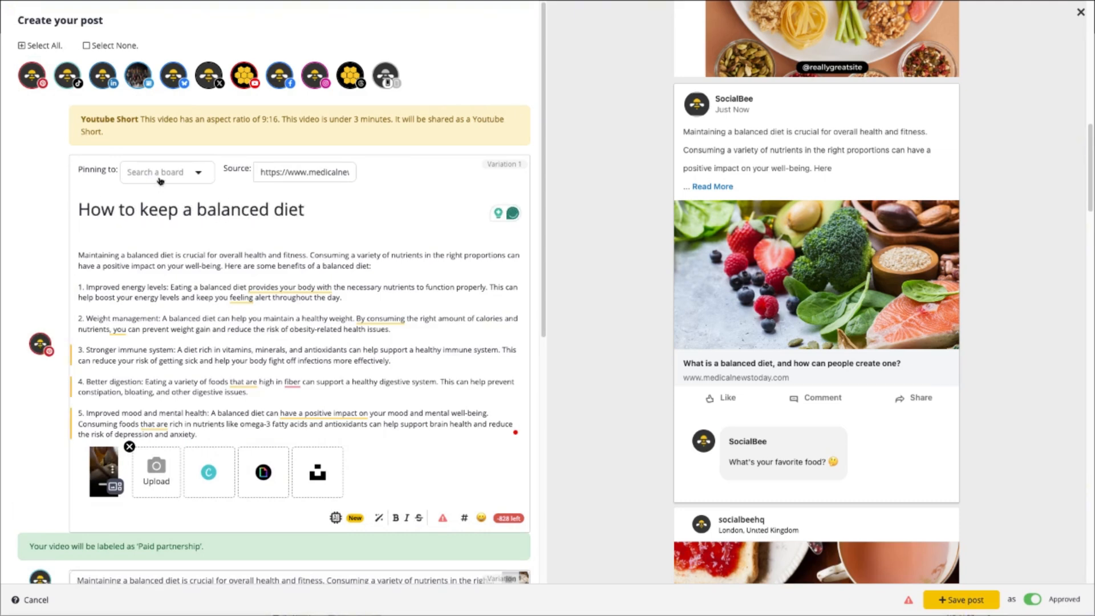
left_click(160, 181)
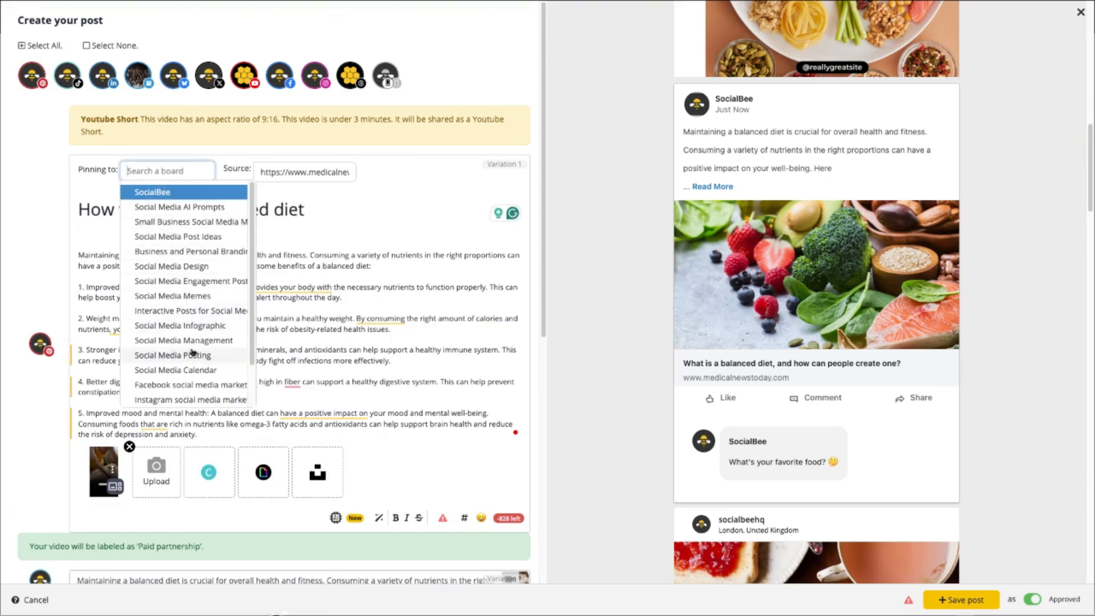
scroll(191, 354, "down", 2)
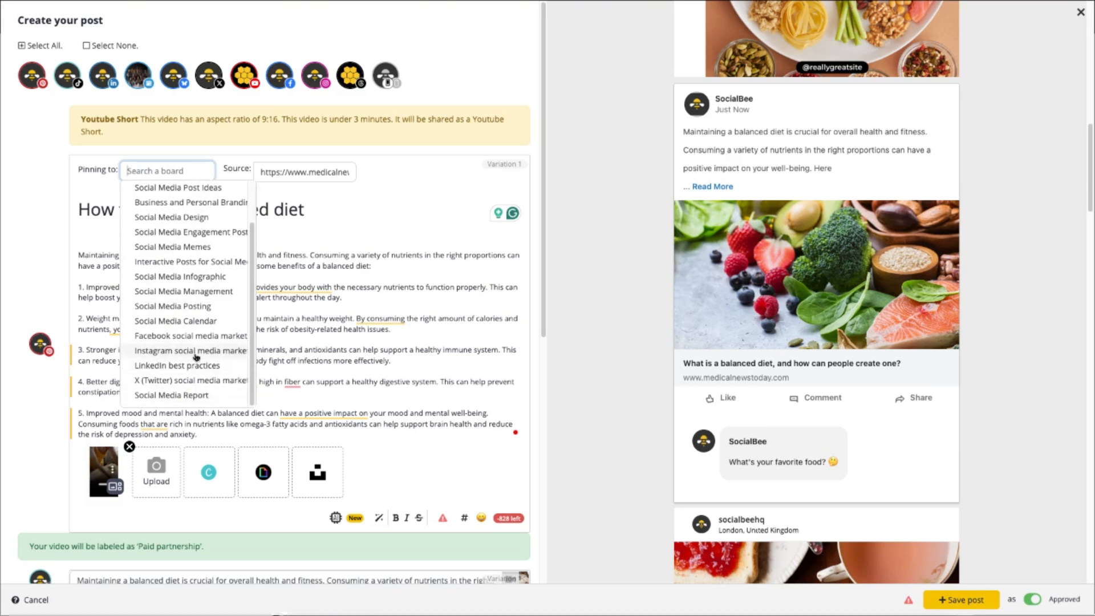
scroll(195, 351, "up", 2)
left_click(195, 191)
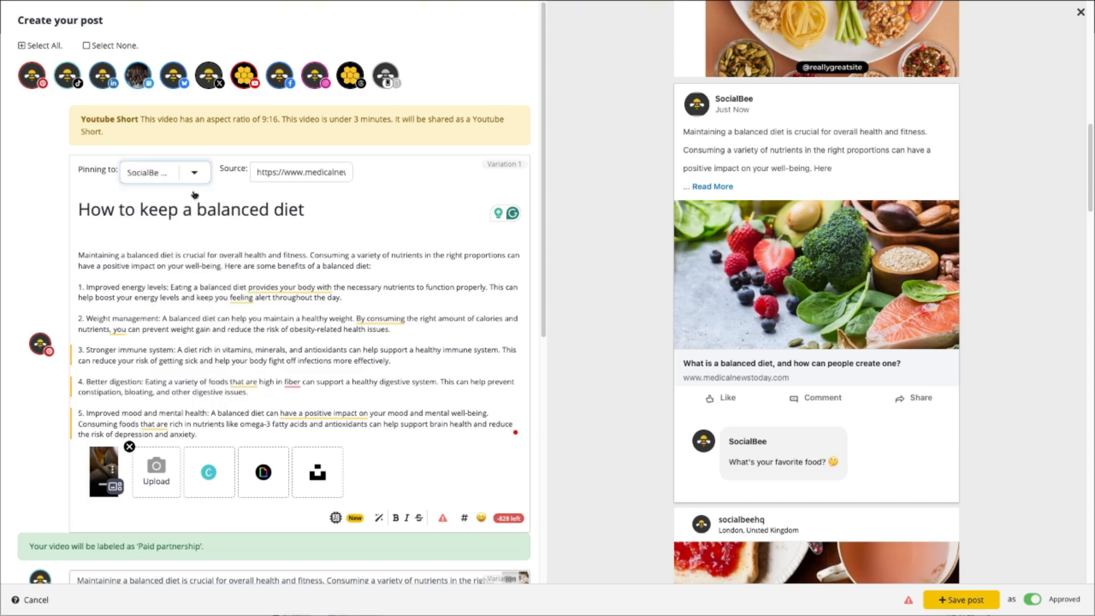
- Open the custom thumbnail choices for the Pinterest version's video
left_click(114, 371)
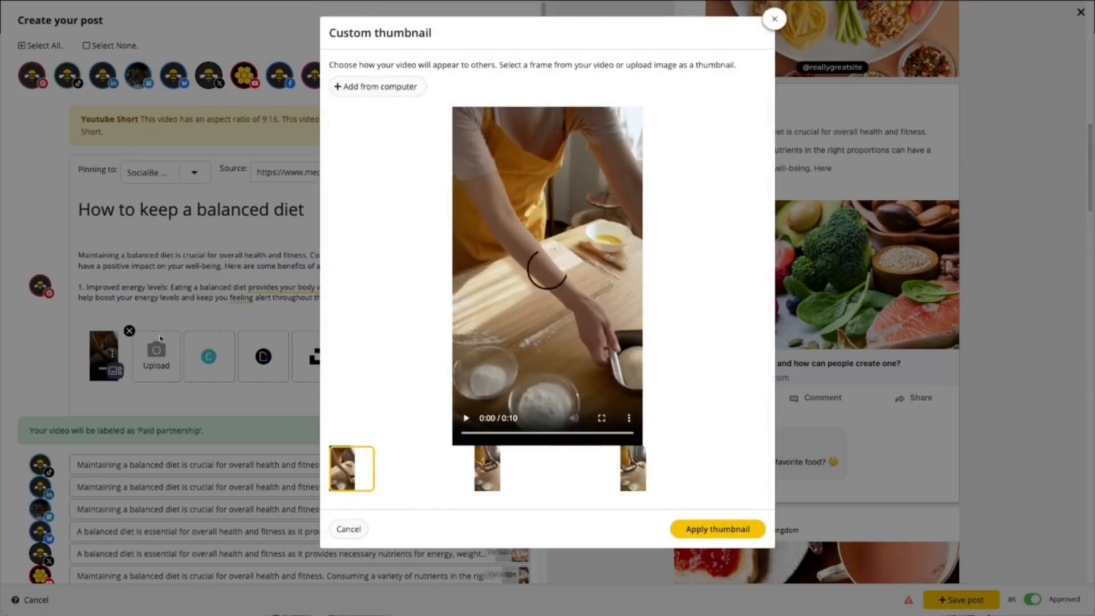
left_click(416, 464)
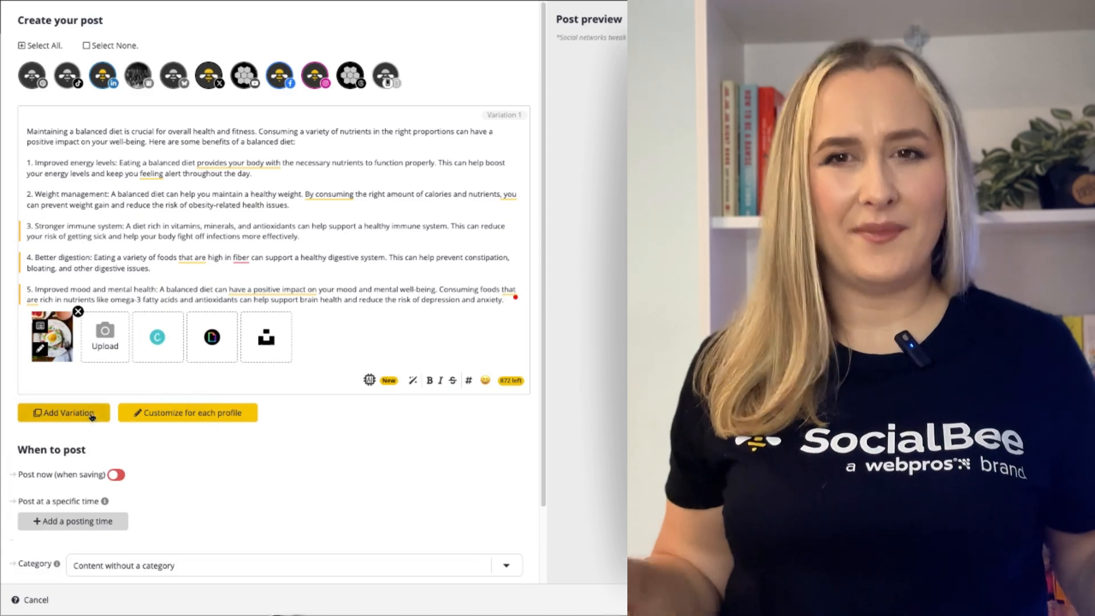
- Create further variations of the post, five in all, trimming the list of benefits in their texts
left_click(65, 412)
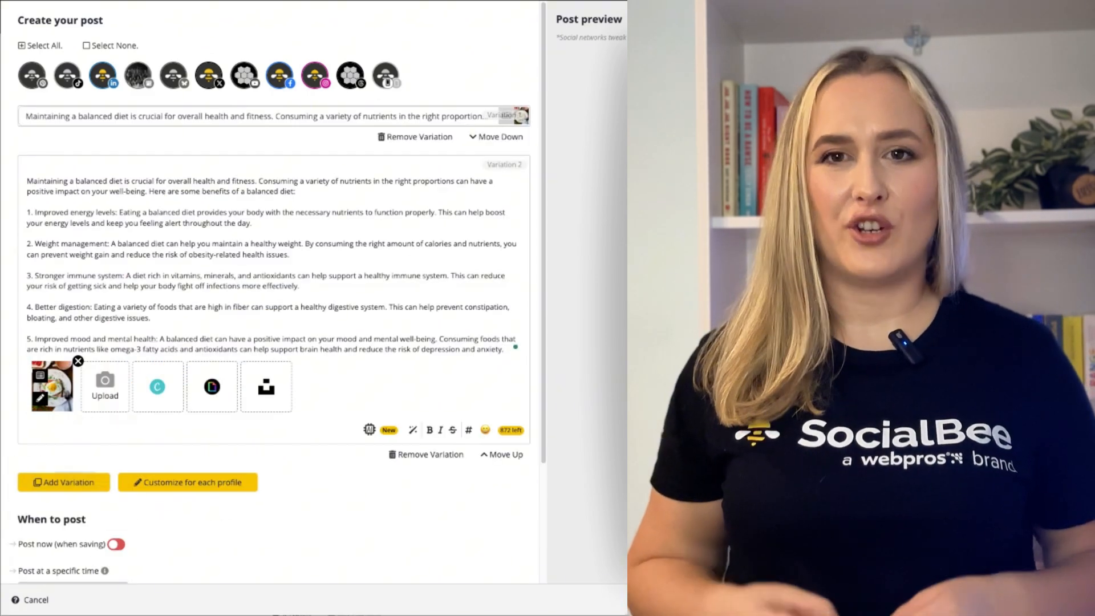
left_click_drag(29, 244, 505, 350)
key("BackSpace")
key("BackSpace")
left_click(63, 117)
left_click_drag(26, 161, 253, 173)
key("BackSpace")
key("BackSpace")
key("BackSpace")
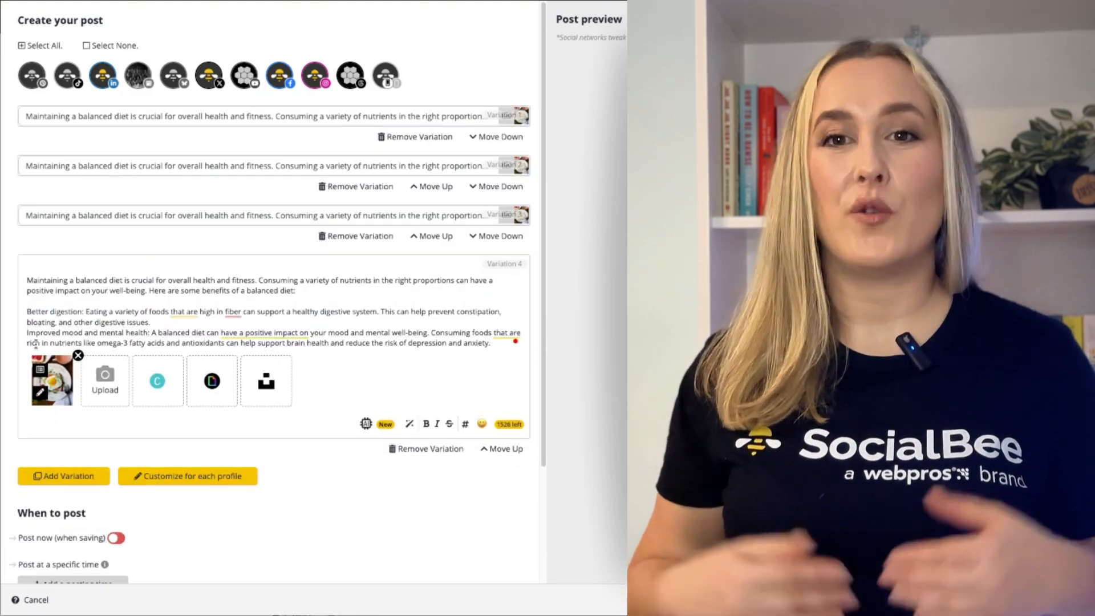
left_click(82, 468)
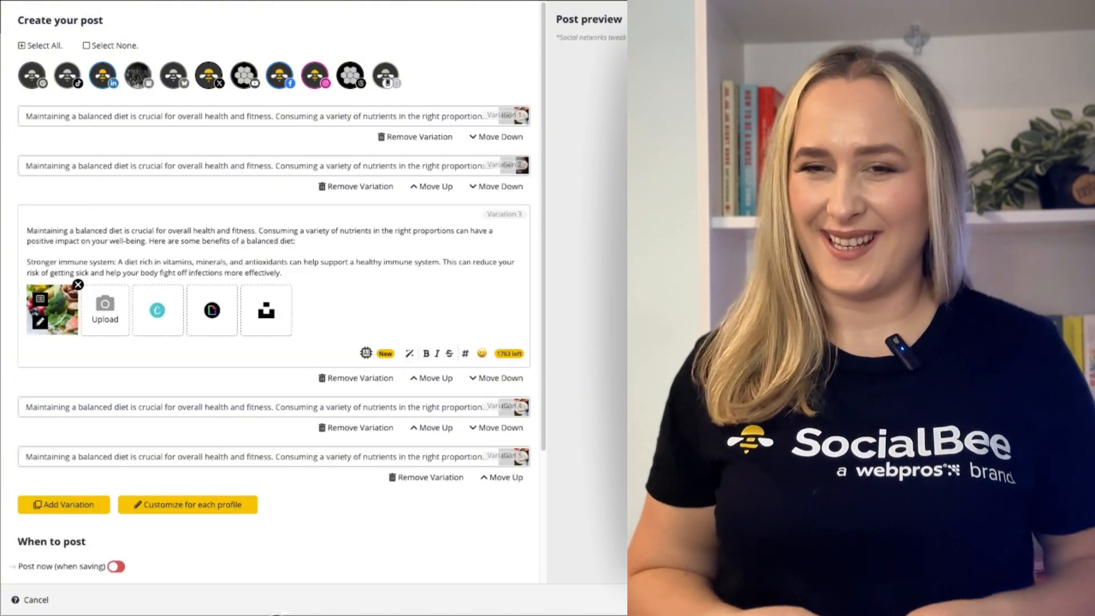
scroll(73, 248, "down", 4)
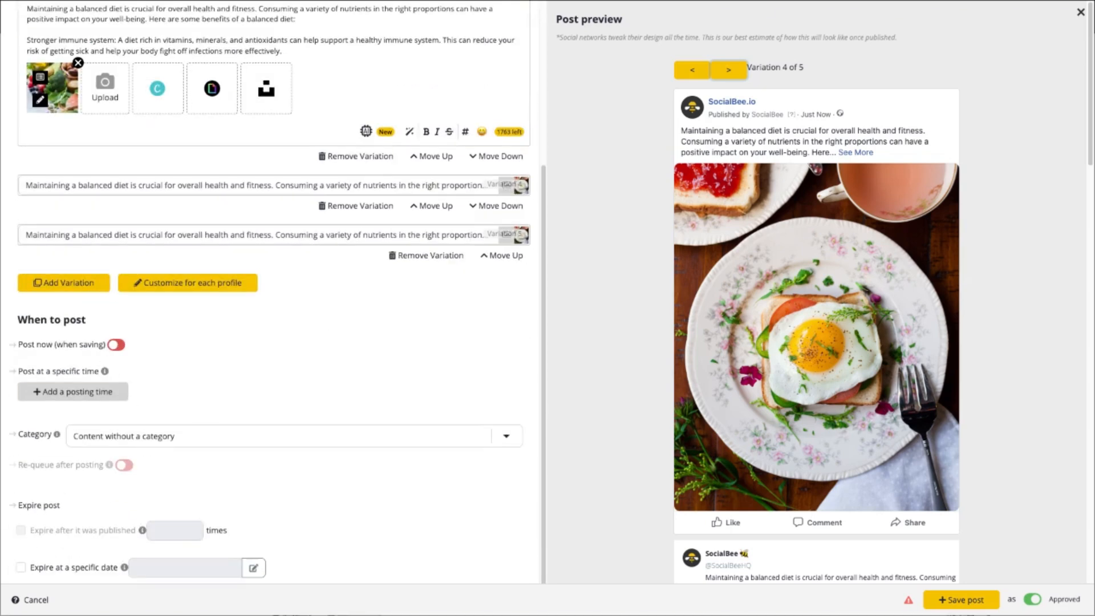
left_click(150, 396)
left_click(520, 147)
left_click(638, 201)
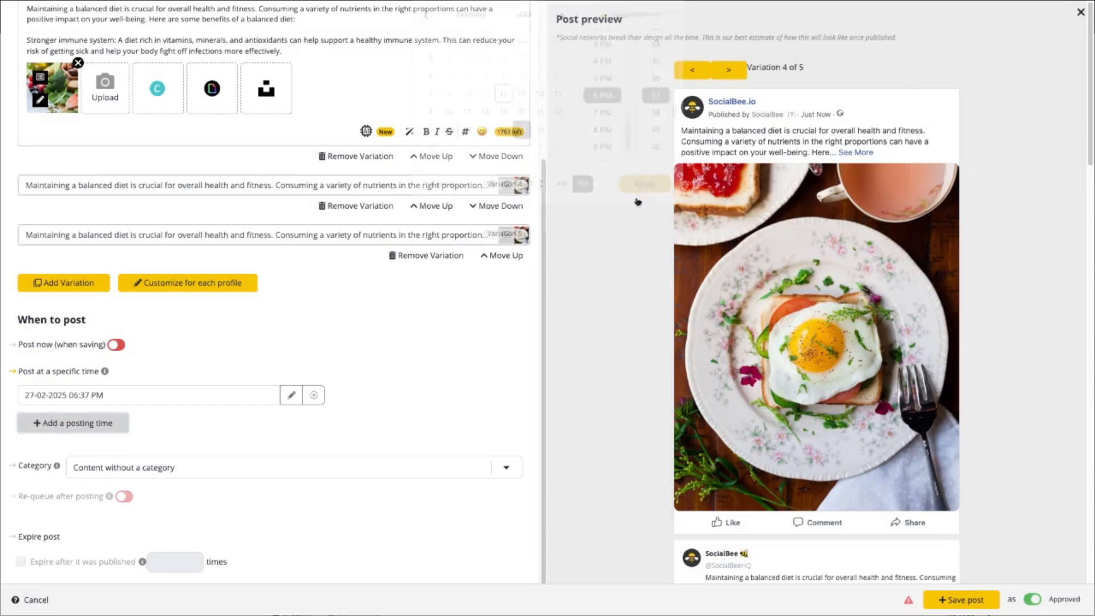
left_click(313, 395)
- Assign the post to the Behind the Scenes category
left_click(231, 444)
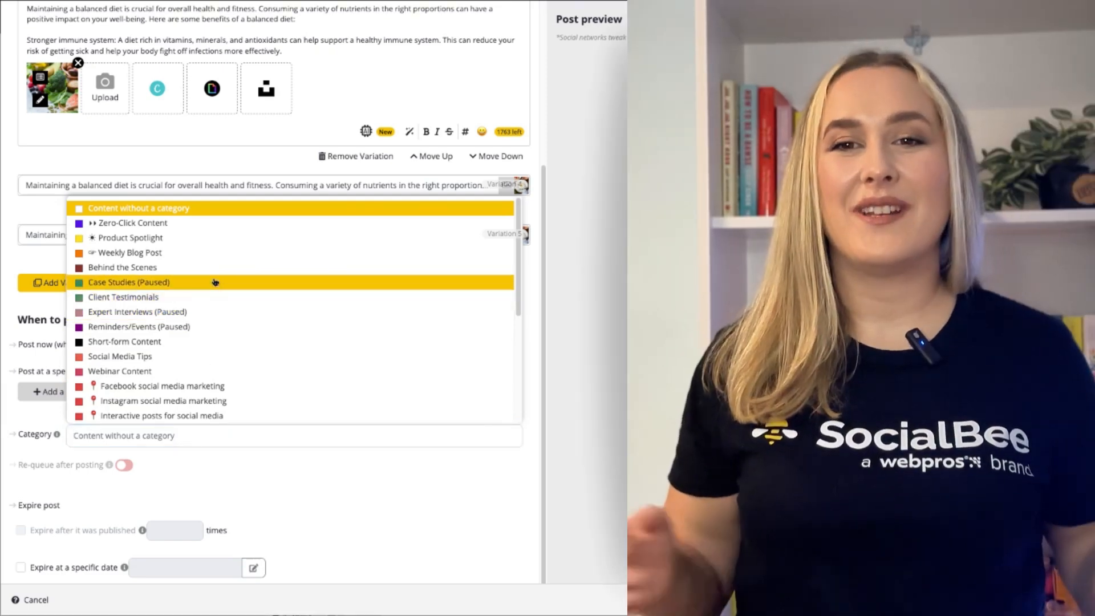
left_click(215, 281)
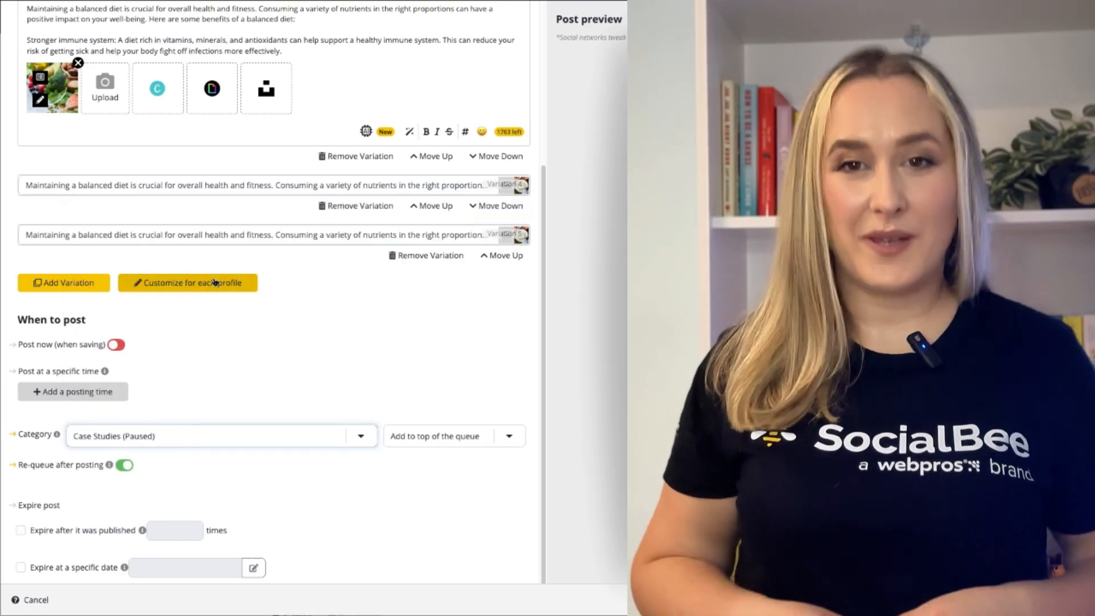
left_click(268, 437)
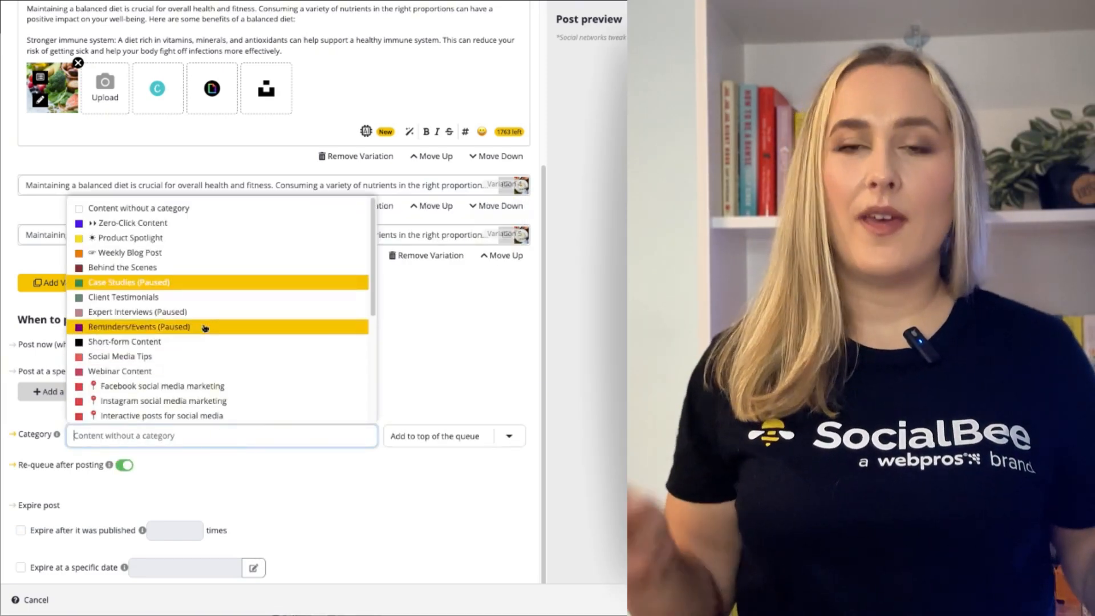
left_click(197, 267)
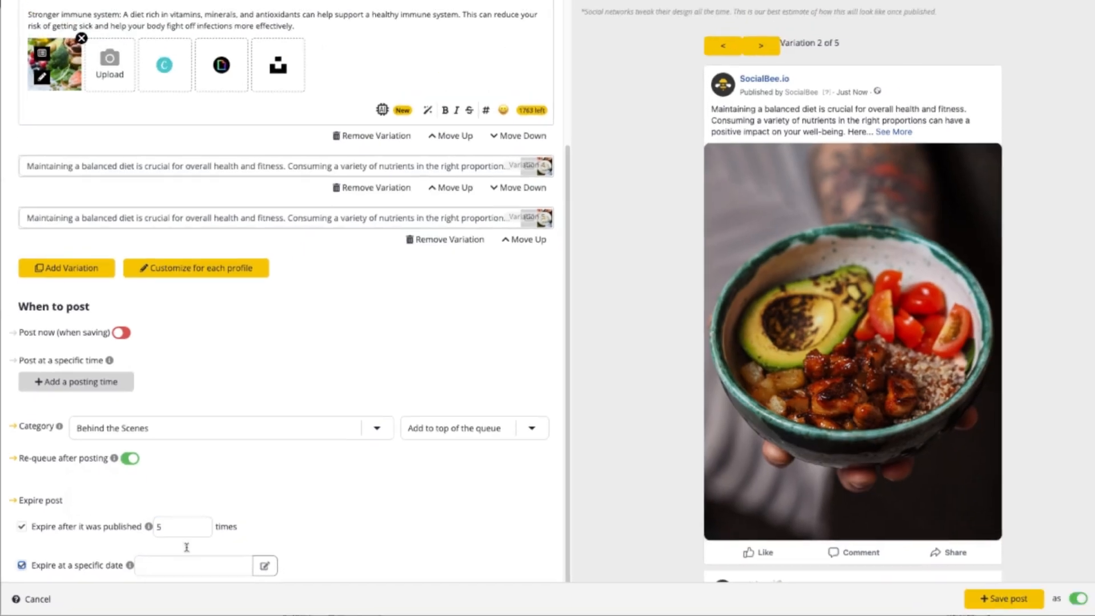
left_click(355, 548)
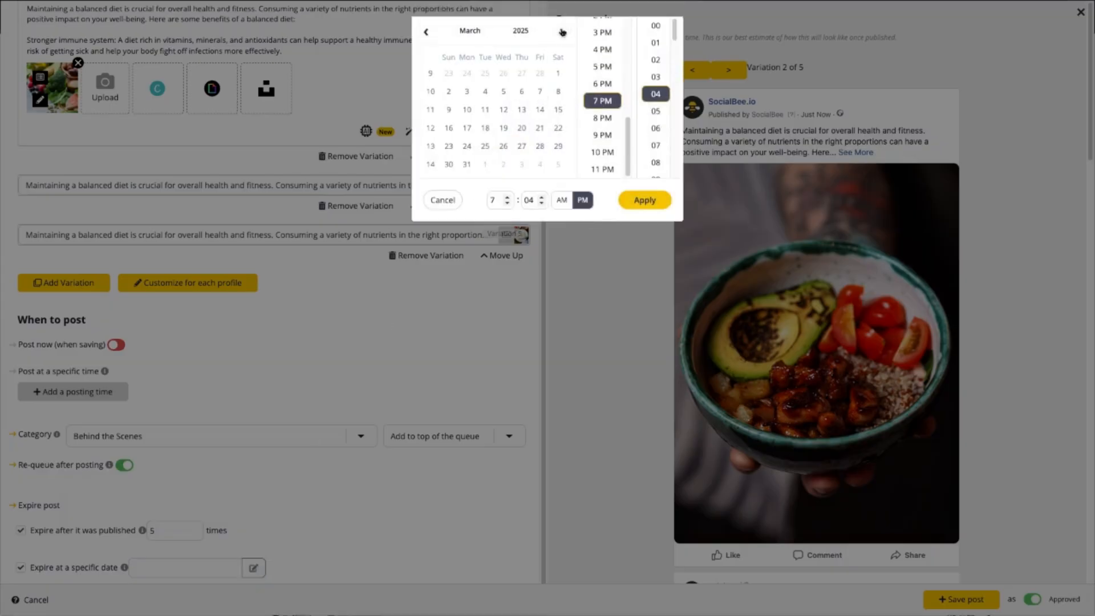
left_click(636, 211)
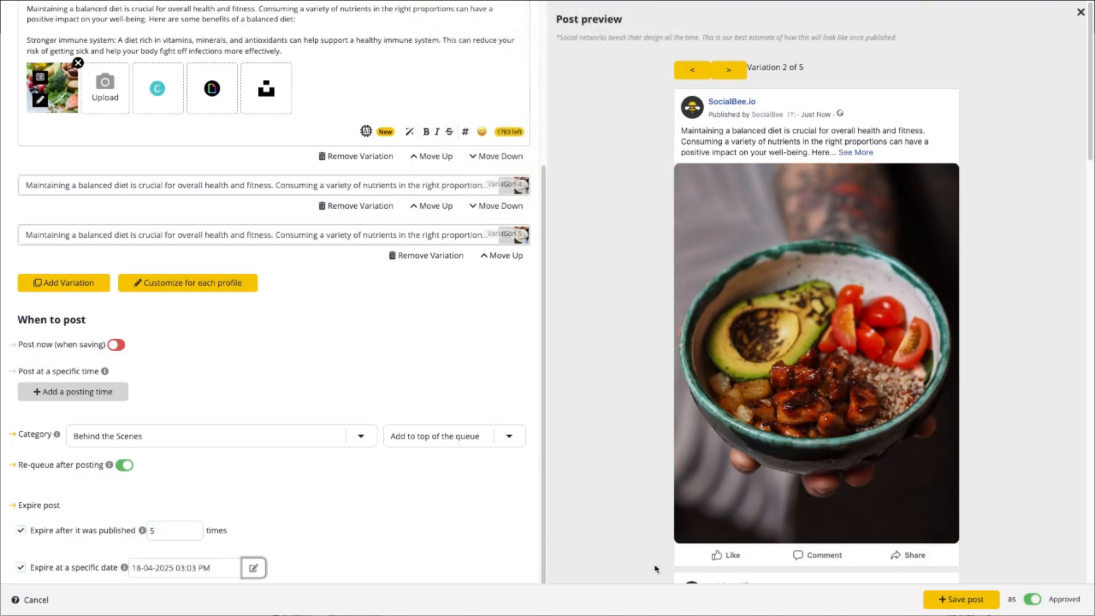